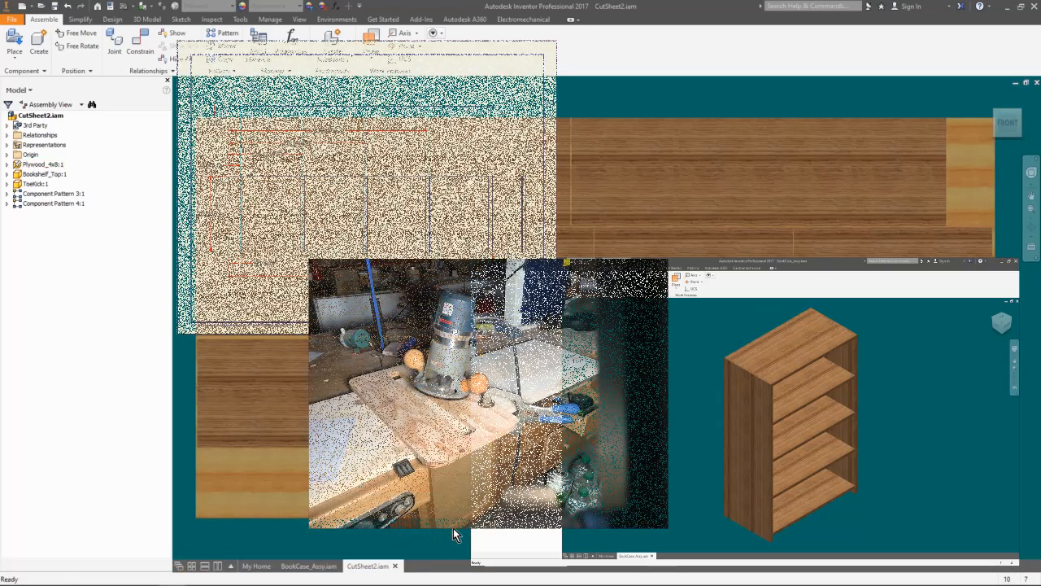
- From the BookCase_Assy.iam assembly, create a new drawing with the Cabinet.idw template, leaving the title block's scale prompt blank
click(309, 566)
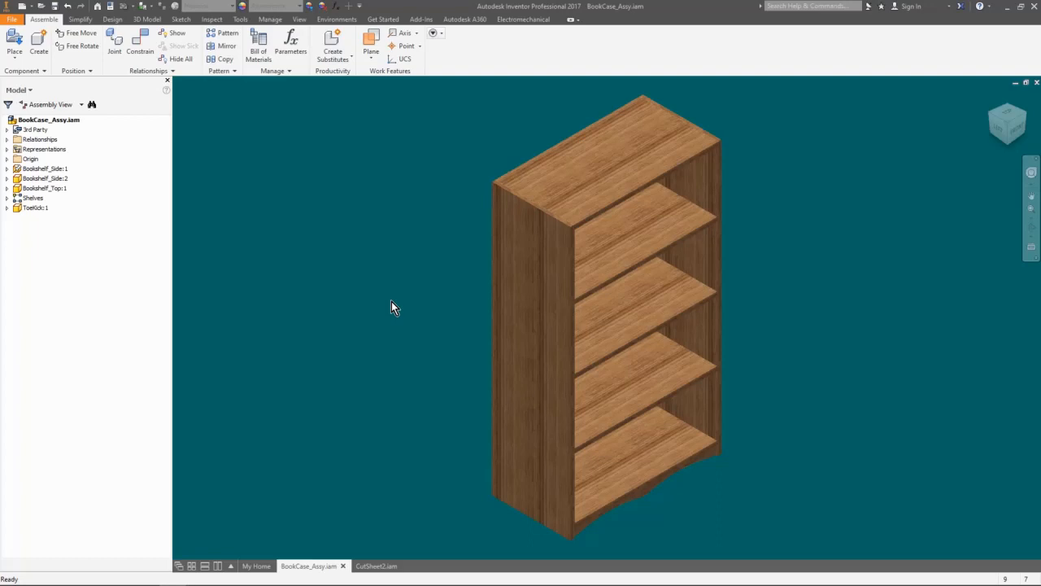
key(ctrl+n)
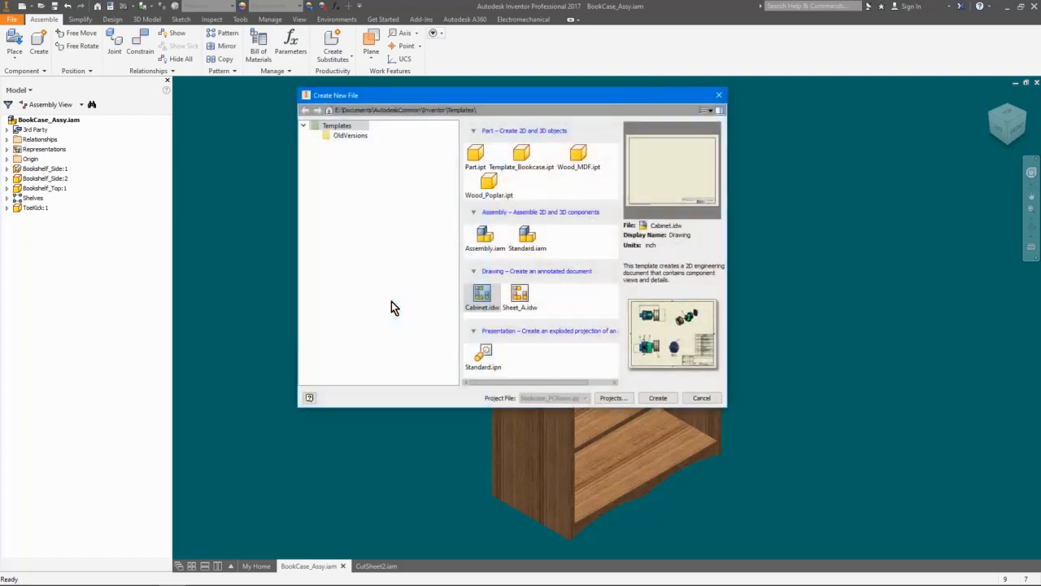
double_click(481, 297)
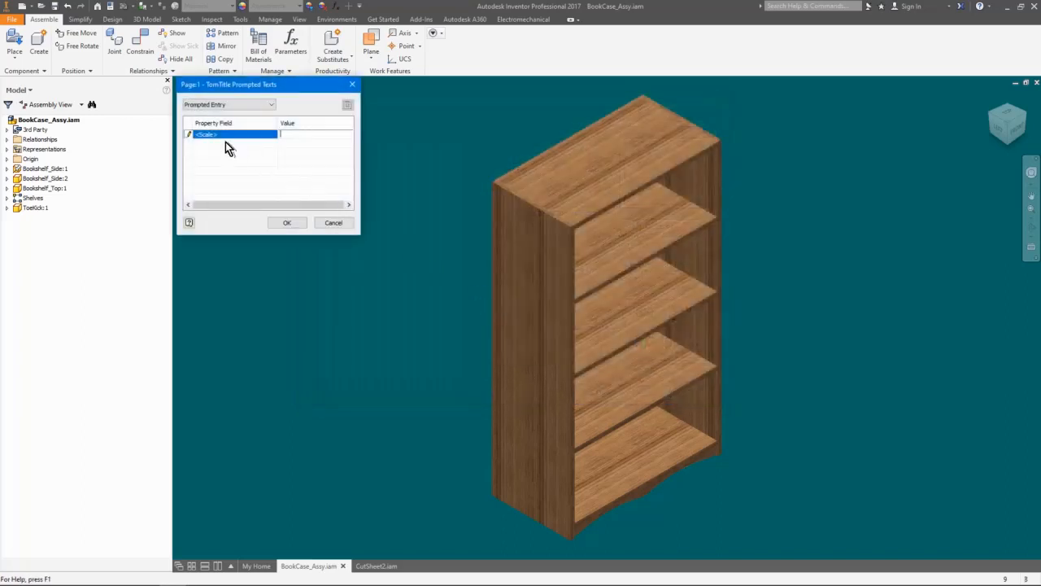
click(287, 222)
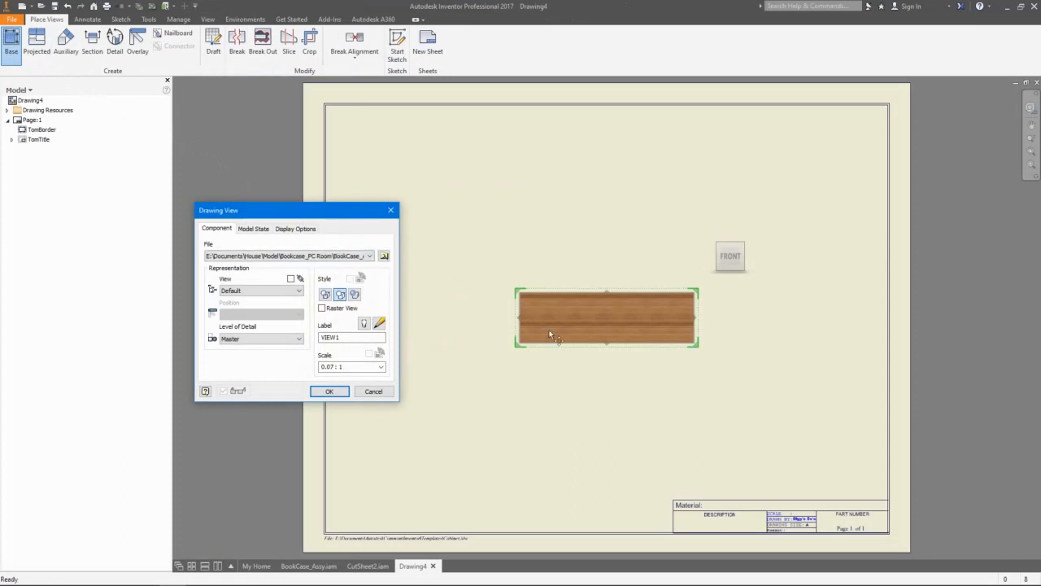
- Load Bookshelf_Side.ipt as the base view's model and enlarge the view to a scale of about 0.17
click(386, 258)
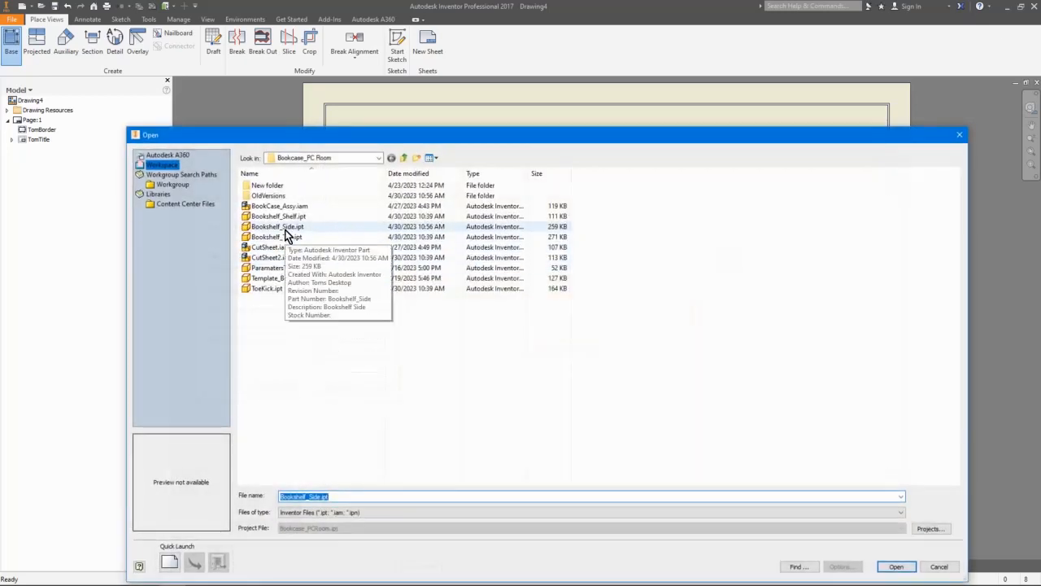
double_click(284, 235)
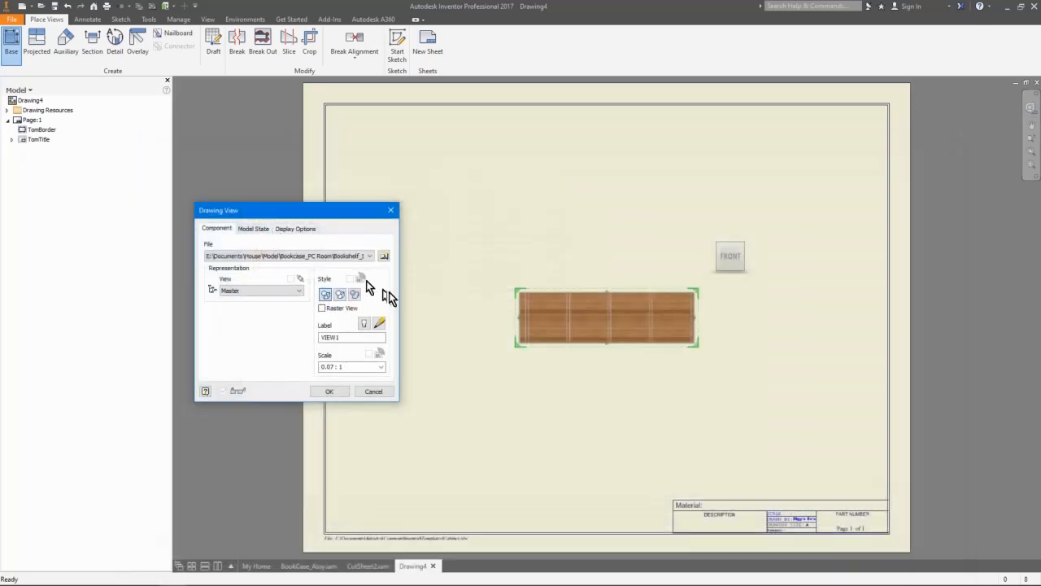
drag(349, 210, 264, 143)
drag(521, 347, 395, 388)
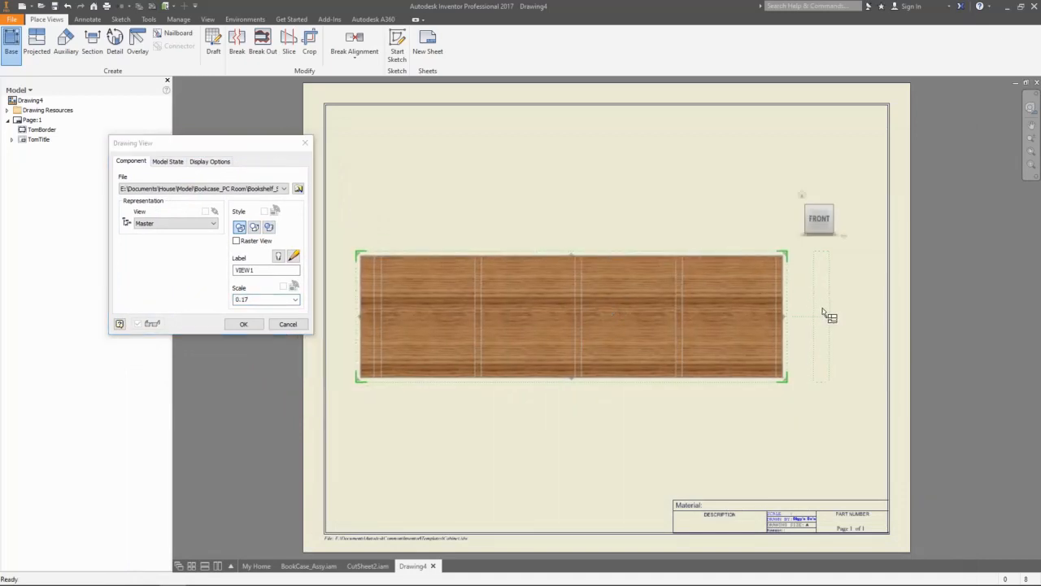
- Add projected views beside and above the bookshelf side's base view and finish placing the views
click(824, 313)
click(560, 180)
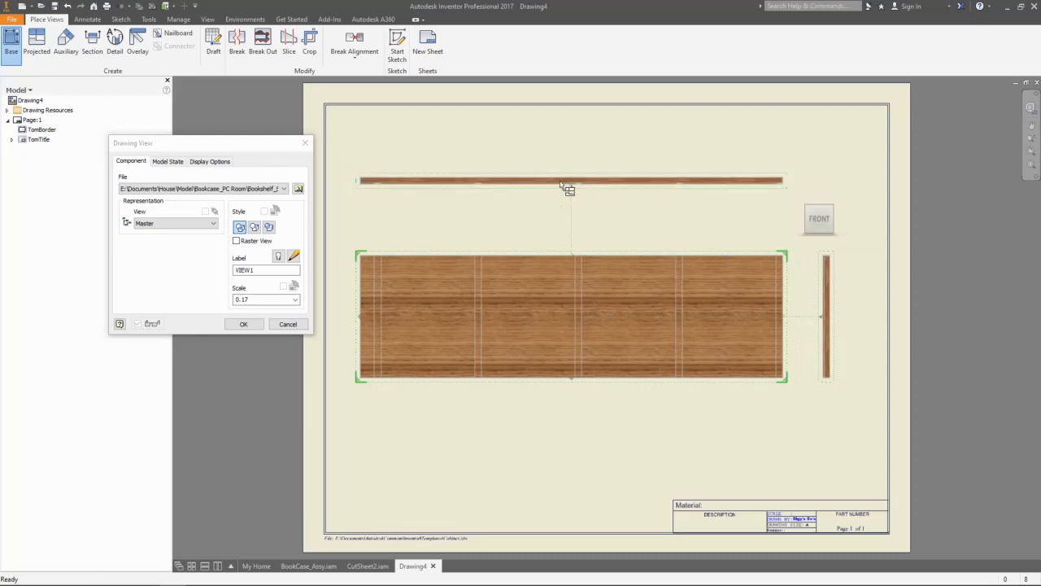
click(244, 322)
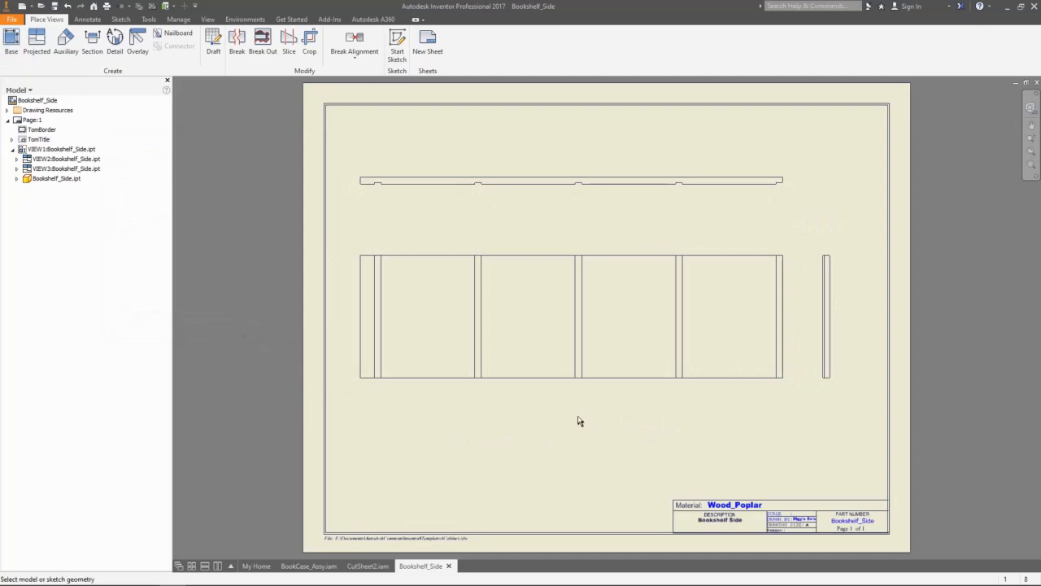
- Dimension the overall length below the front view and the overall width at its left end
click(375, 379)
click(782, 368)
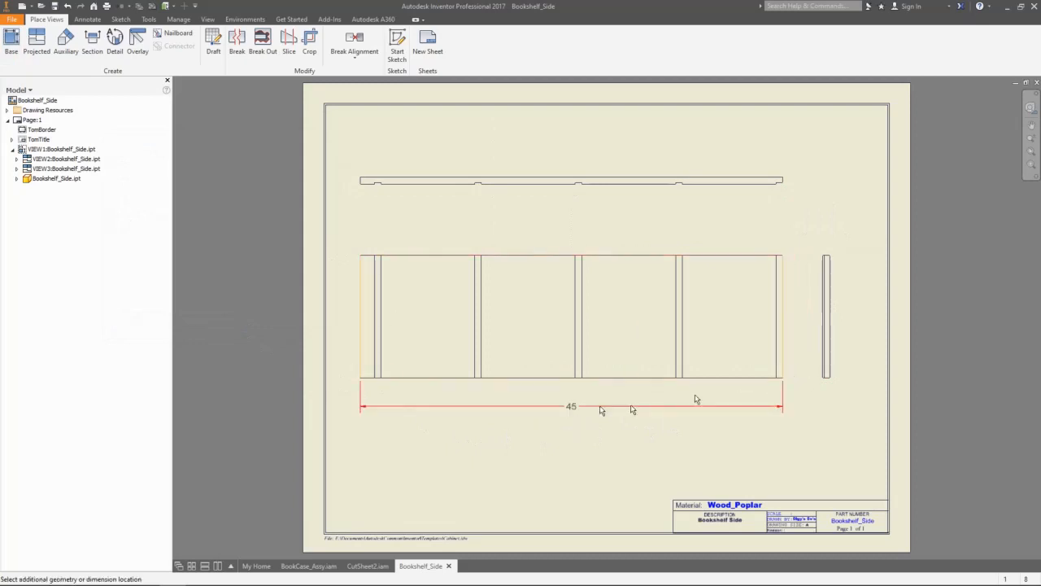
click(560, 403)
click(363, 361)
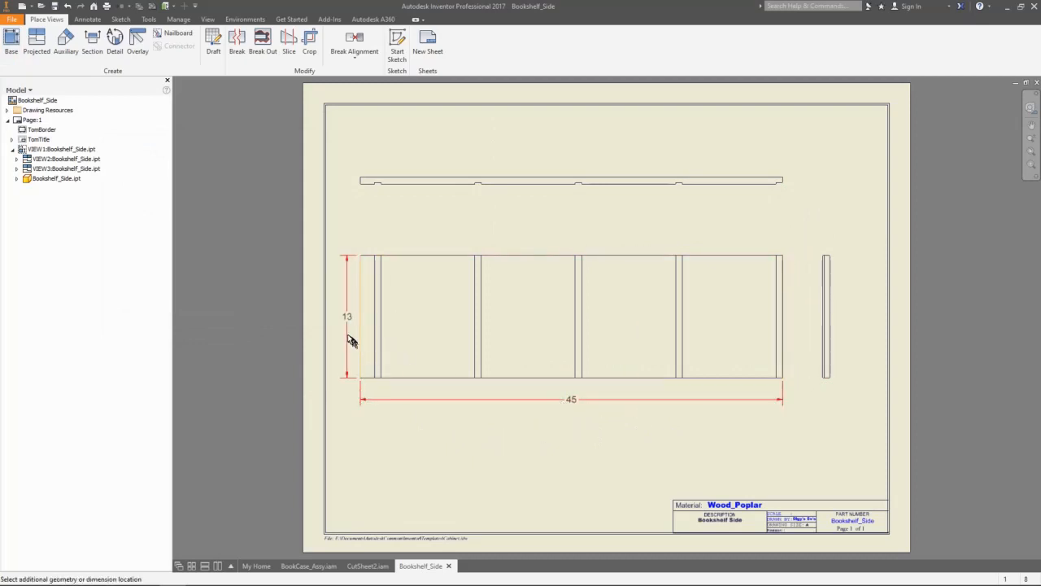
click(345, 337)
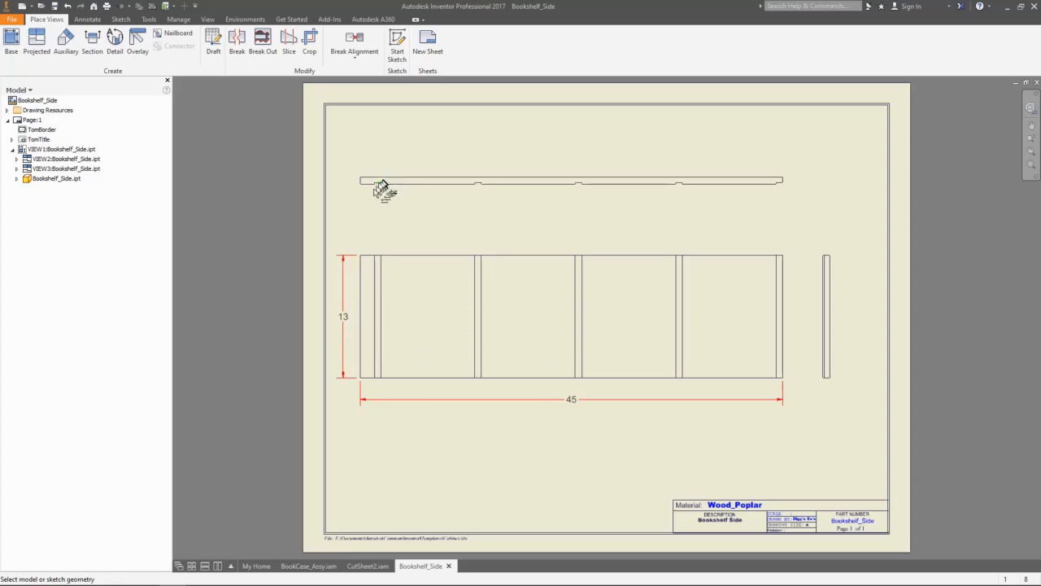
- Dimension the width of the leftmost shelf groove above the front view
scroll(383, 232, down, 2)
scroll(383, 235, up, 5)
click(363, 319)
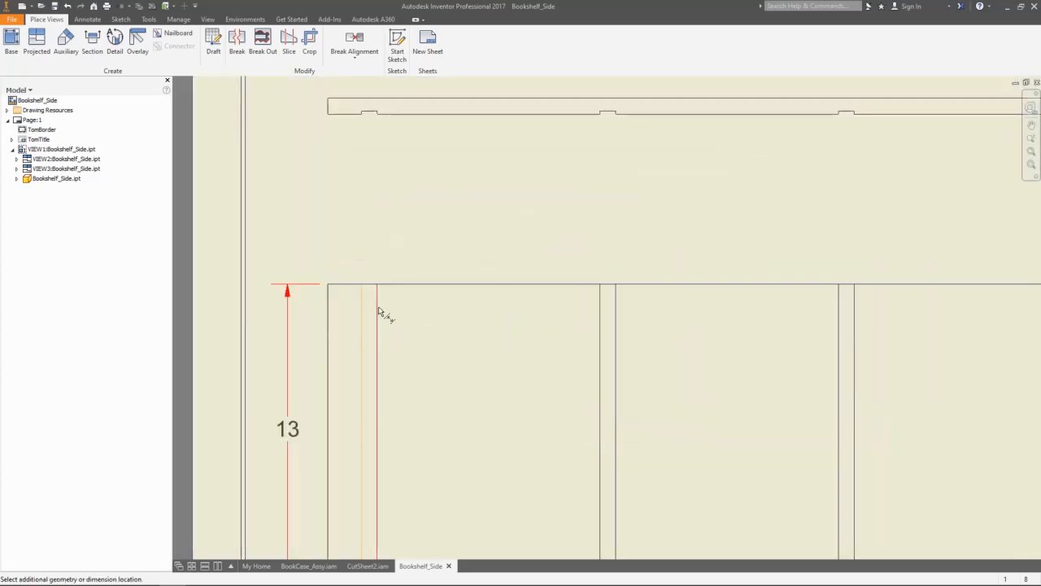
click(379, 314)
click(366, 248)
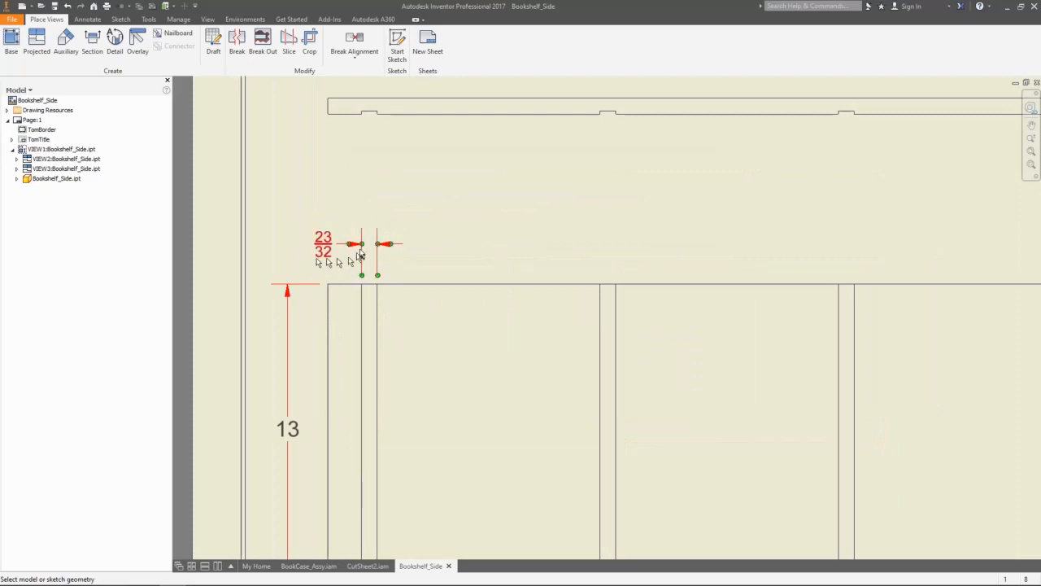
- In the projected edge view, dimension the distance from the panel's left end to the first groove
scroll(374, 255, down, 3)
scroll(317, 213, up, 2)
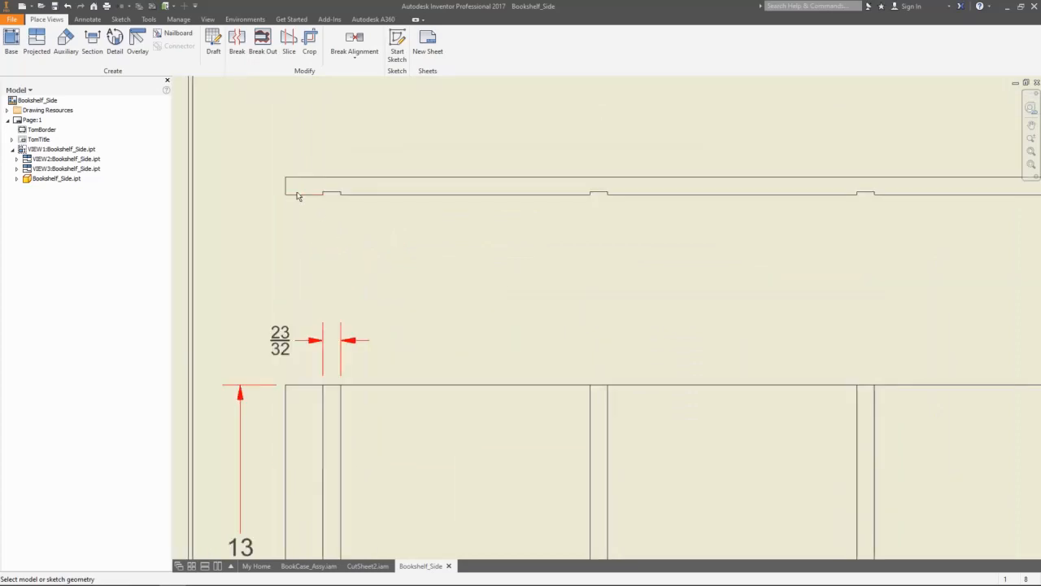
scroll(299, 207, up, 2)
click(291, 192)
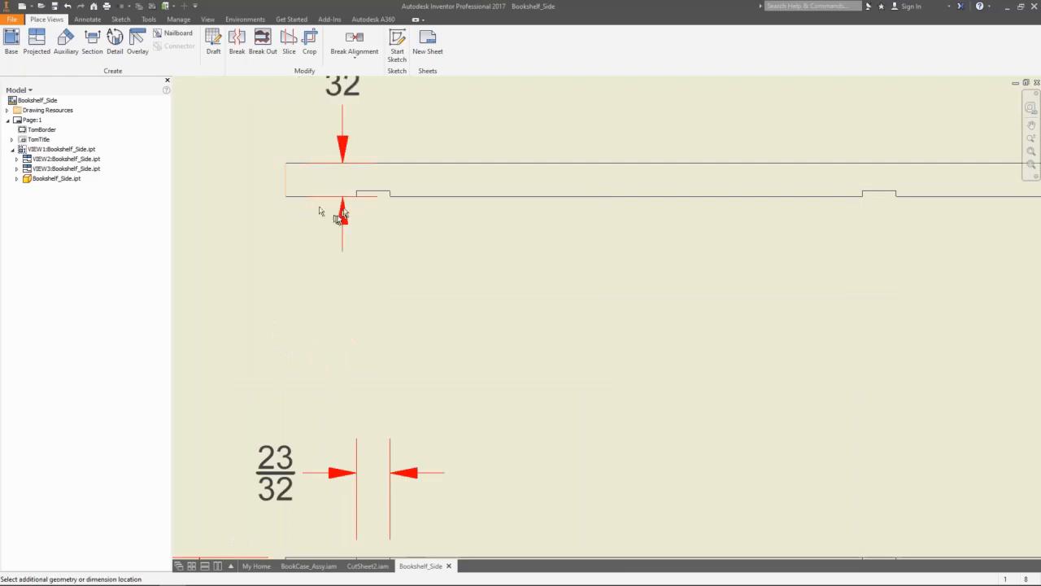
click(356, 195)
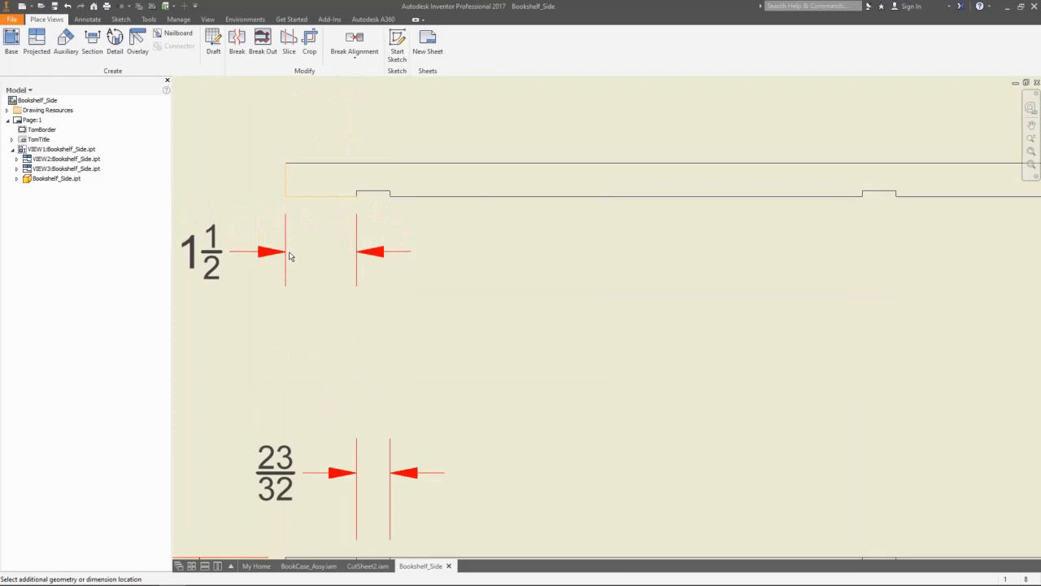
click(289, 256)
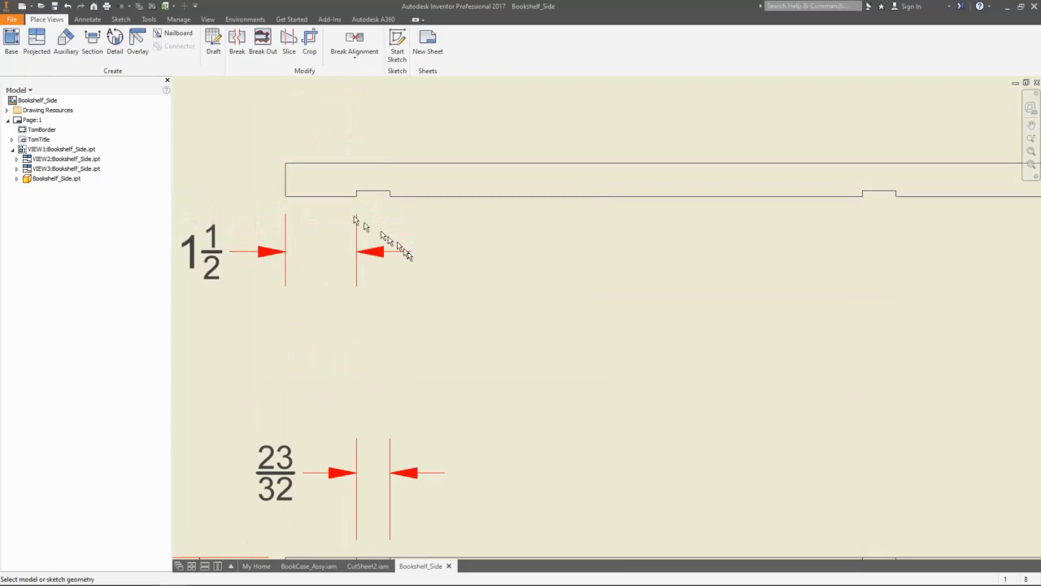
click(343, 197)
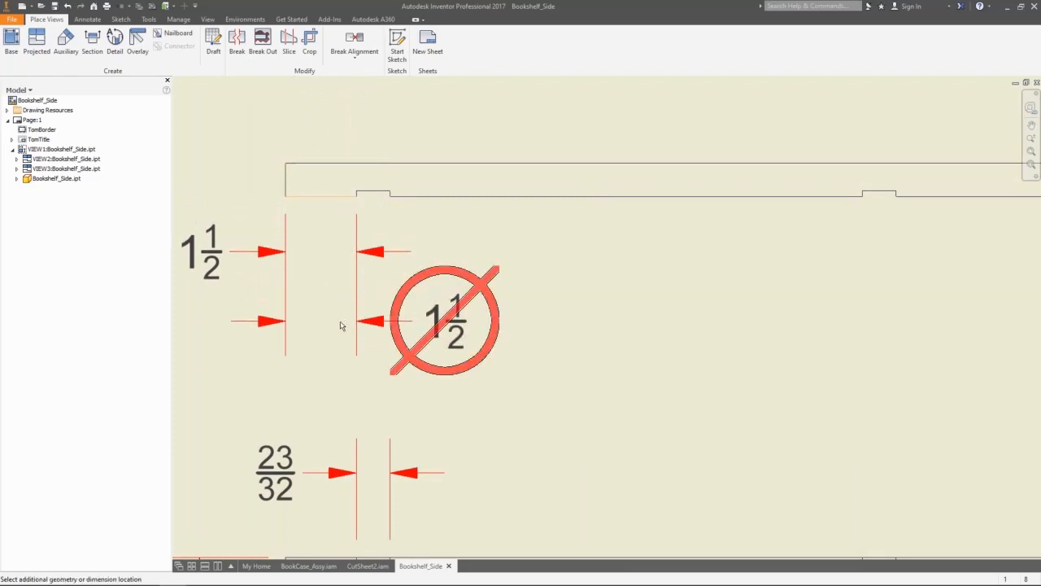
key(Escape)
key(d)
click(289, 197)
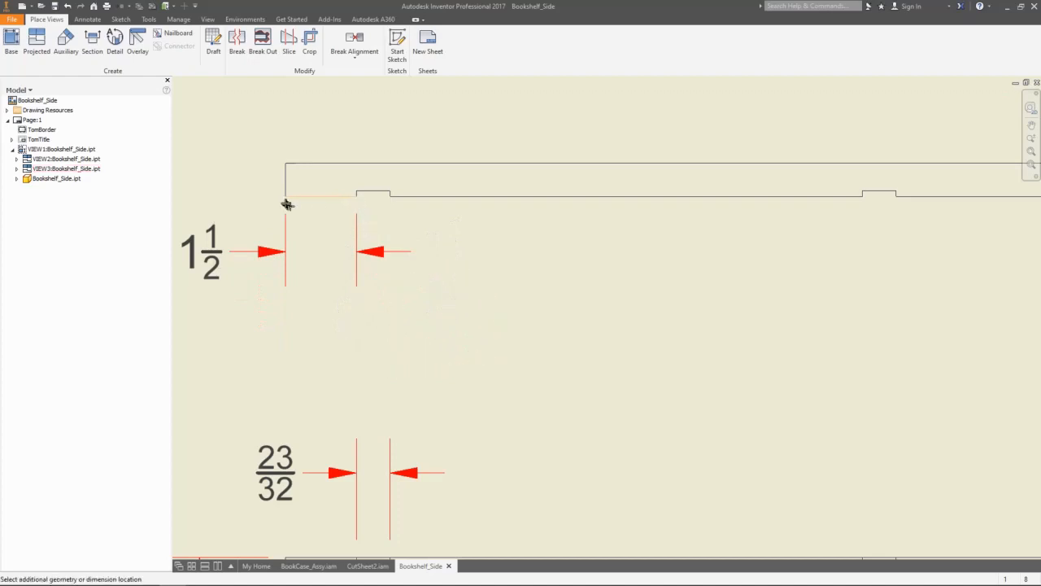
key(Escape)
- Dimension the three spacings between the first four grooves in the edge view, aligned in one row
scroll(198, 314, down, 5)
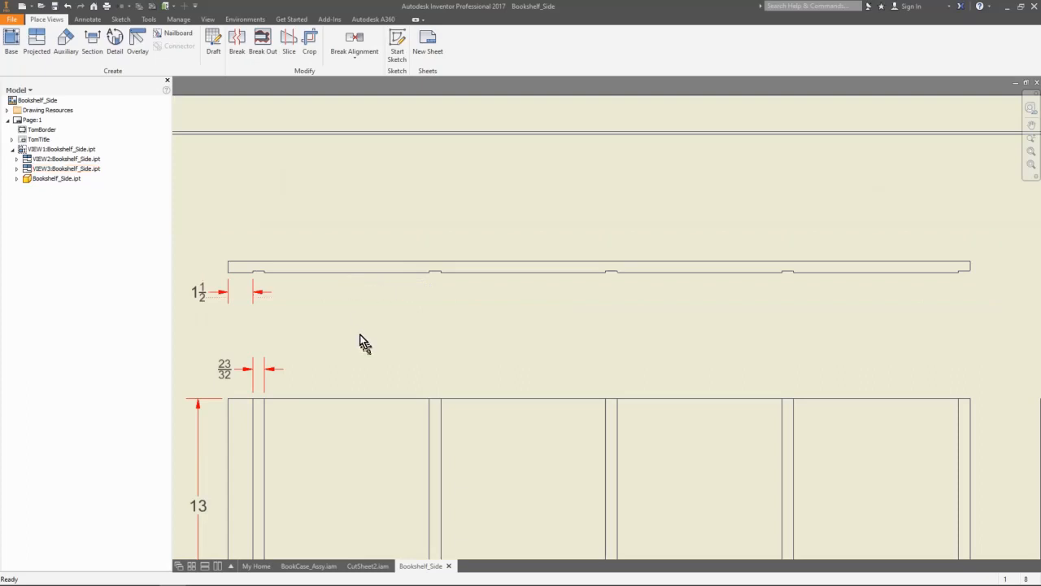
click(320, 279)
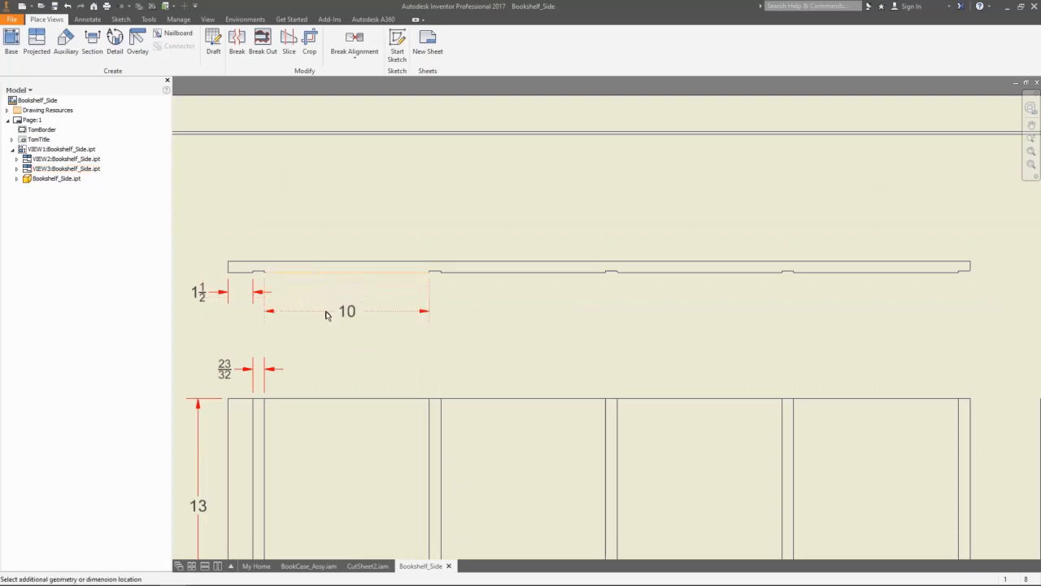
click(327, 316)
click(493, 273)
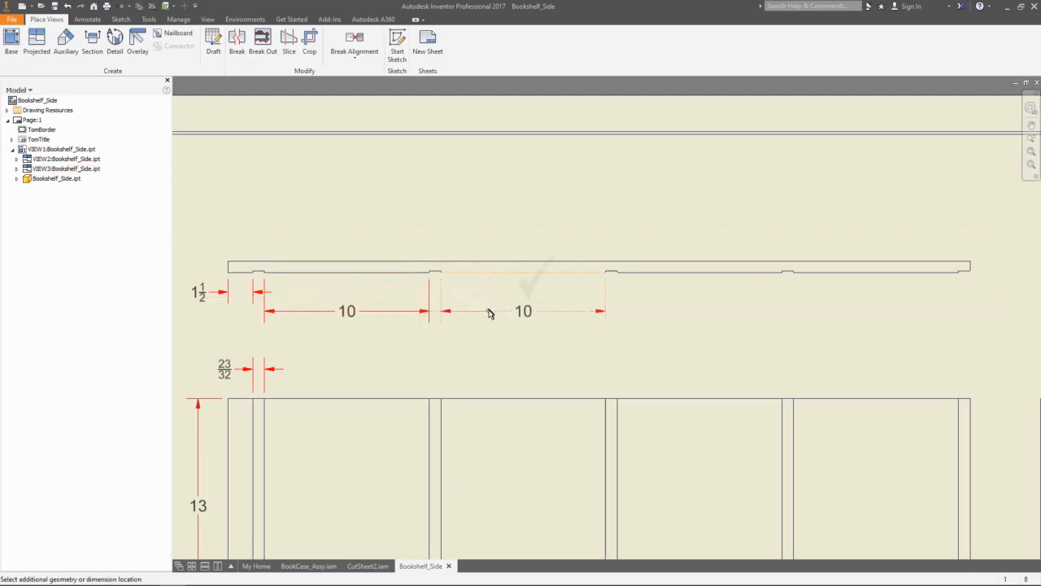
click(489, 310)
click(666, 273)
click(659, 310)
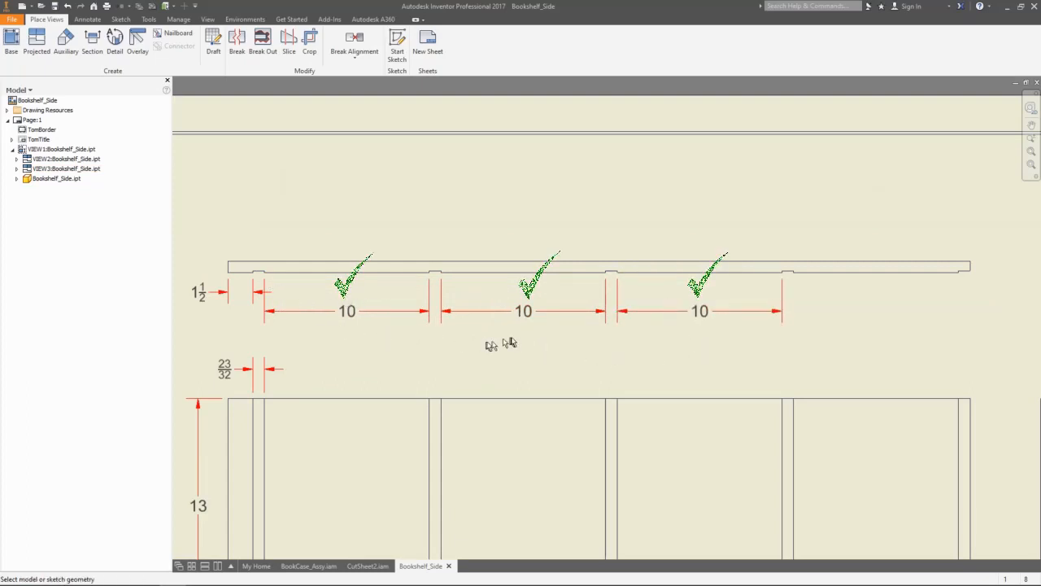
- Move the edge view farther above the front view and dimension from its left end to the second groove
drag(467, 239, 465, 177)
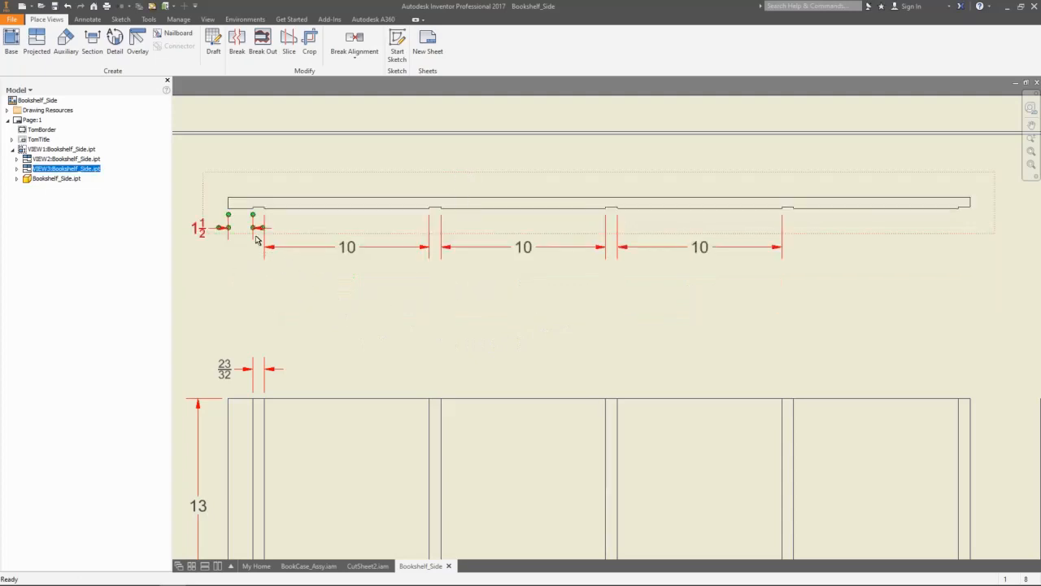
key(d)
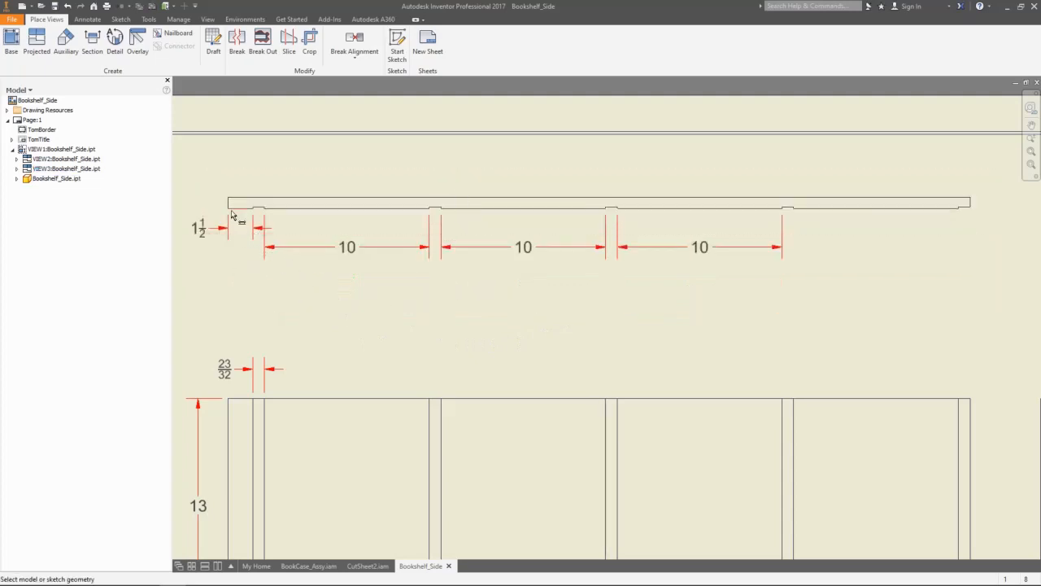
click(229, 213)
click(430, 214)
click(340, 278)
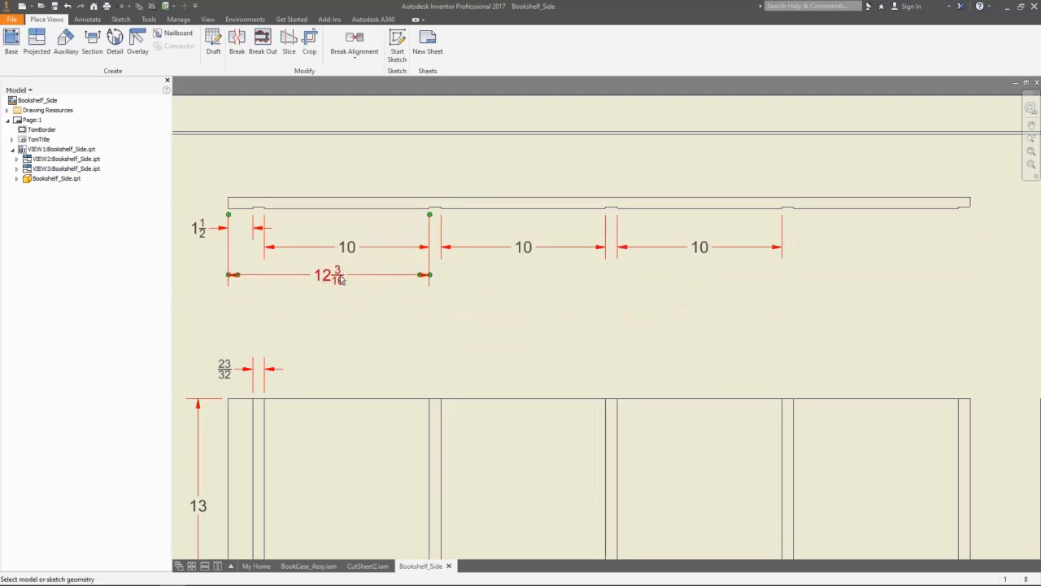
- Dimension from the edge view's left end to the third and fourth grooves, stacking the dimensions below the existing ones
click(246, 217)
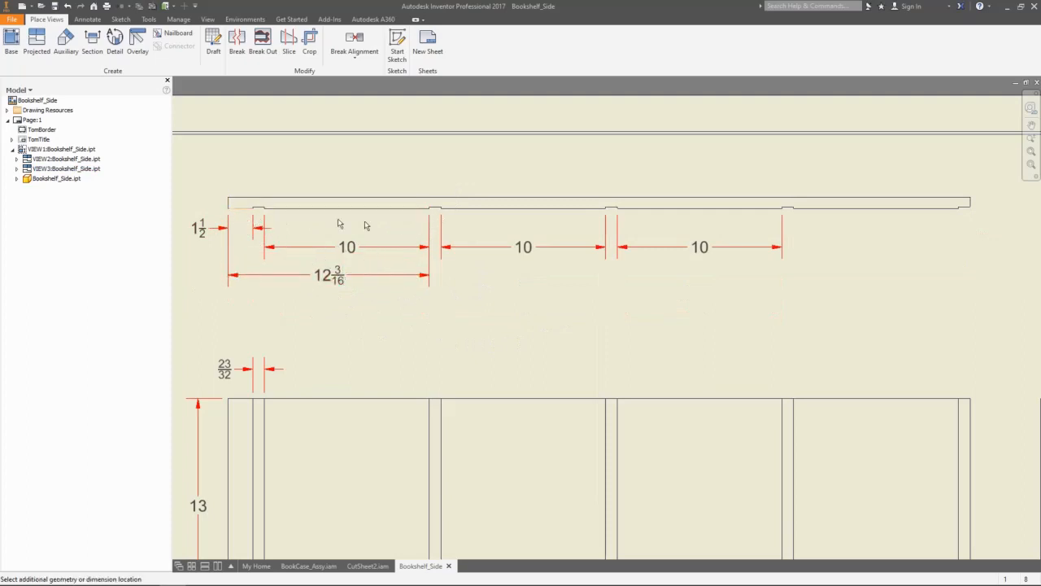
click(606, 210)
click(500, 309)
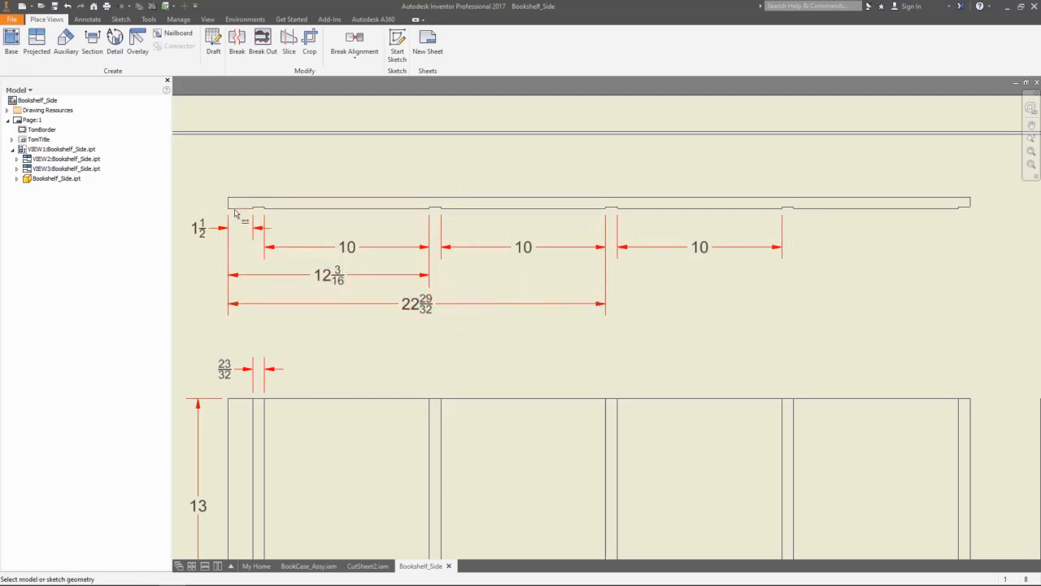
click(235, 213)
click(783, 213)
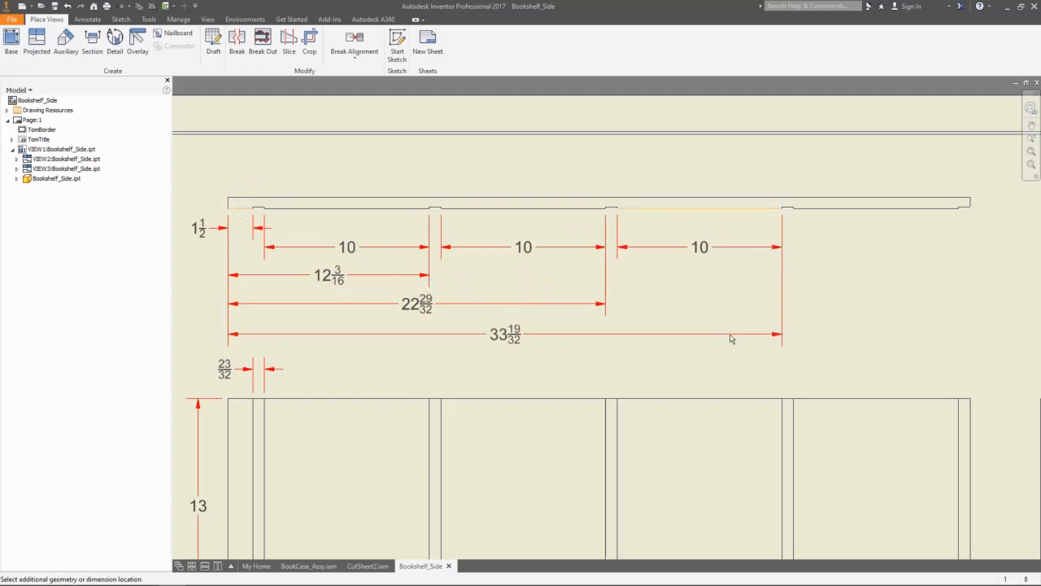
click(730, 339)
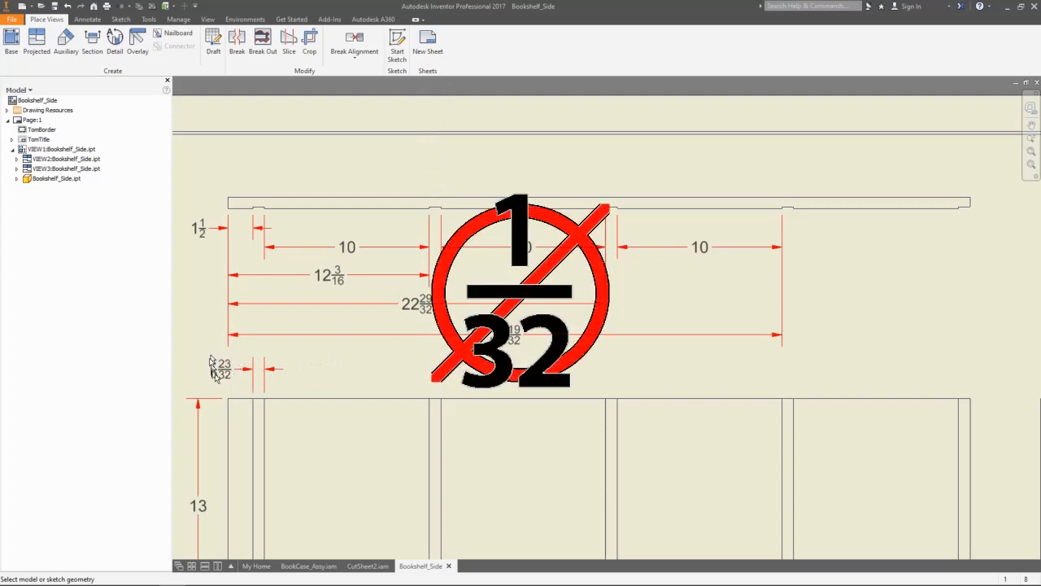
- In the Style and Standard Editor, set the Cabinet dimension style's linear precision to 1/16
scroll(405, 334, down, 3)
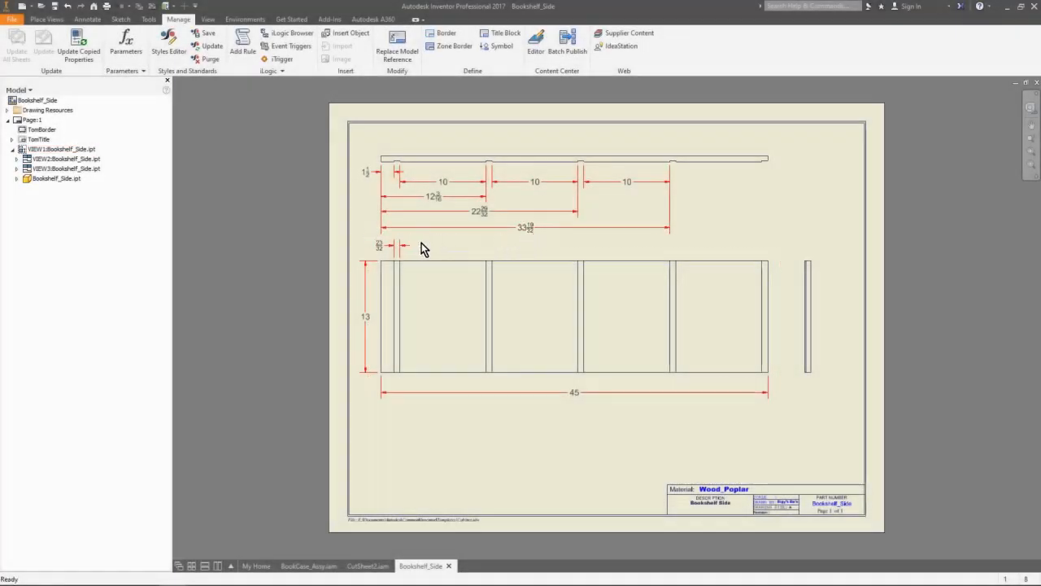
click(169, 45)
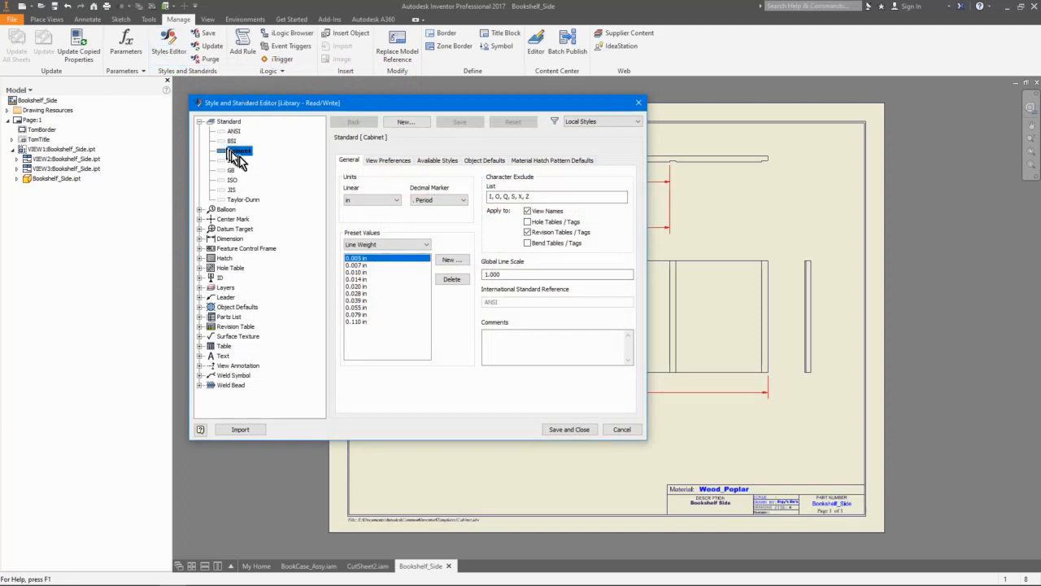
click(199, 239)
click(237, 257)
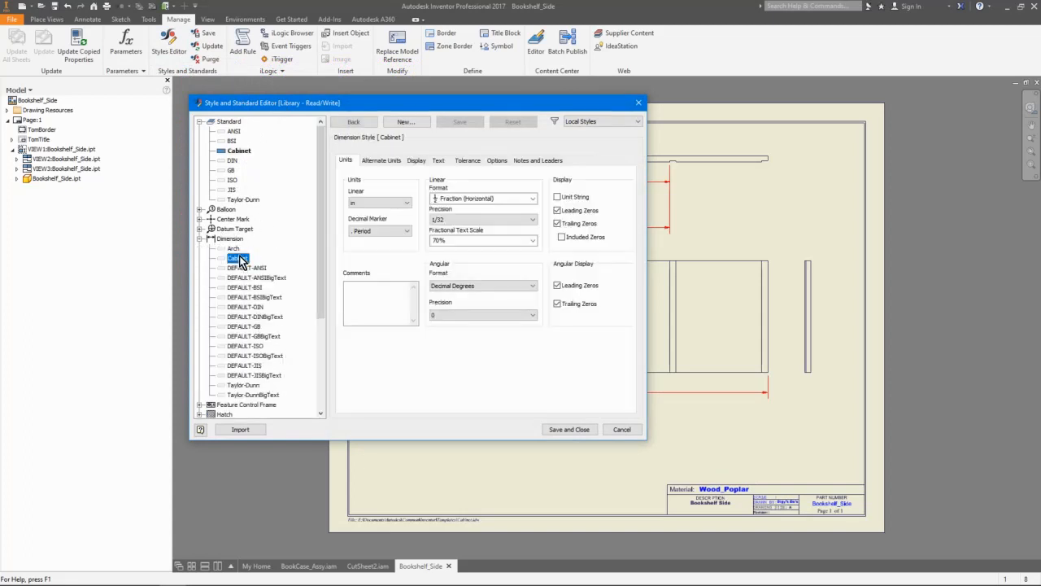
click(533, 219)
click(451, 259)
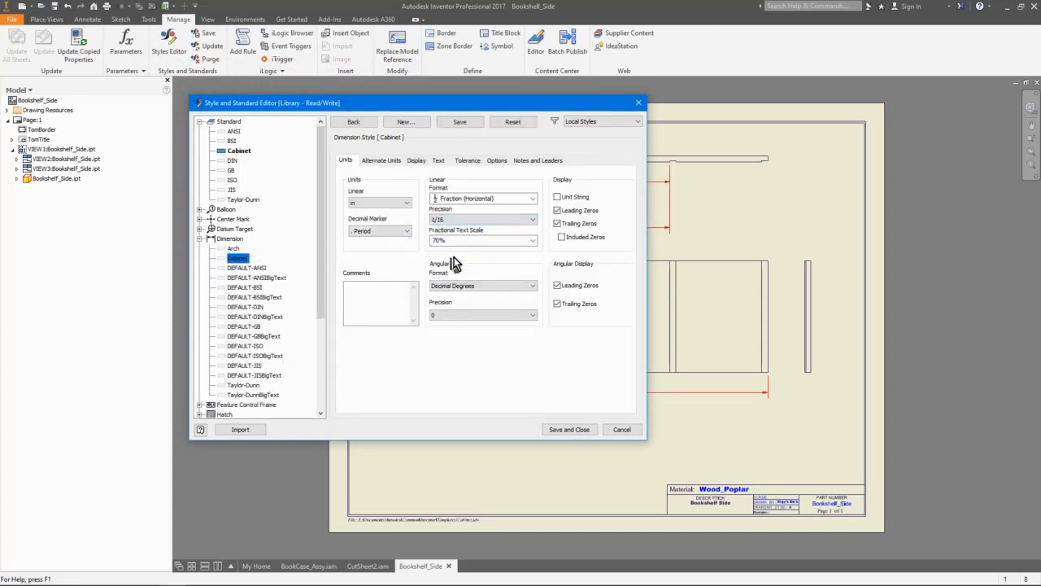
- Set the Cabinet dimension style's alternate units to mm with a linear precision of 1.1
click(382, 162)
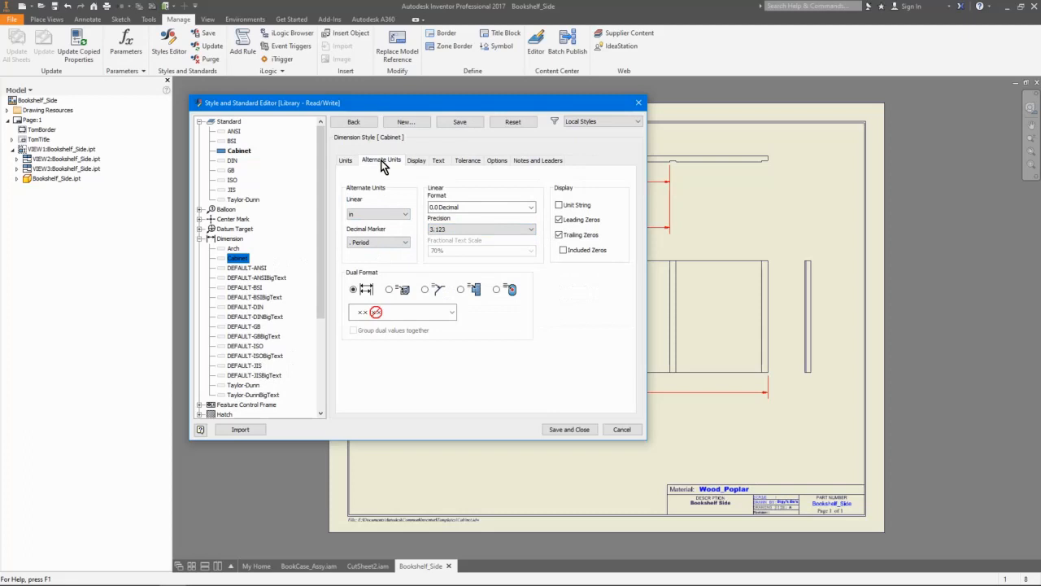
click(404, 214)
click(368, 231)
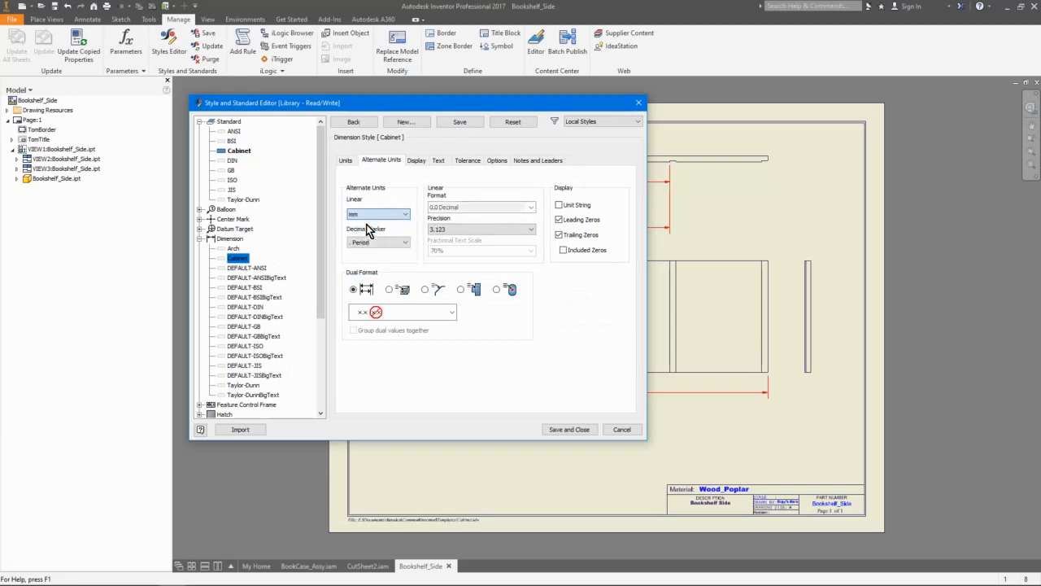
click(446, 230)
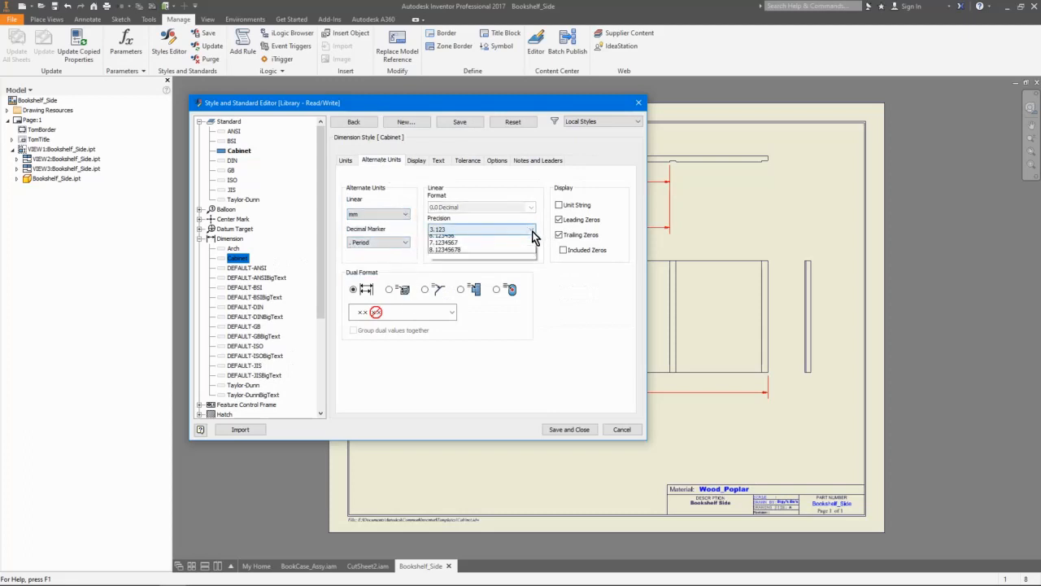
click(444, 247)
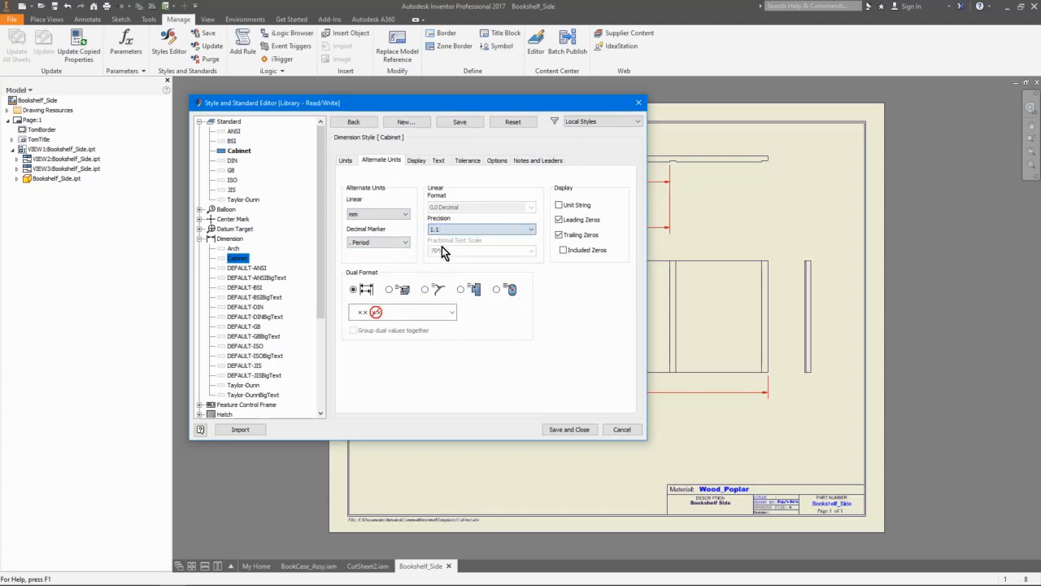
- Choose the dual format that puts the alternate value in square brackets after the primary value, and save the style
click(386, 313)
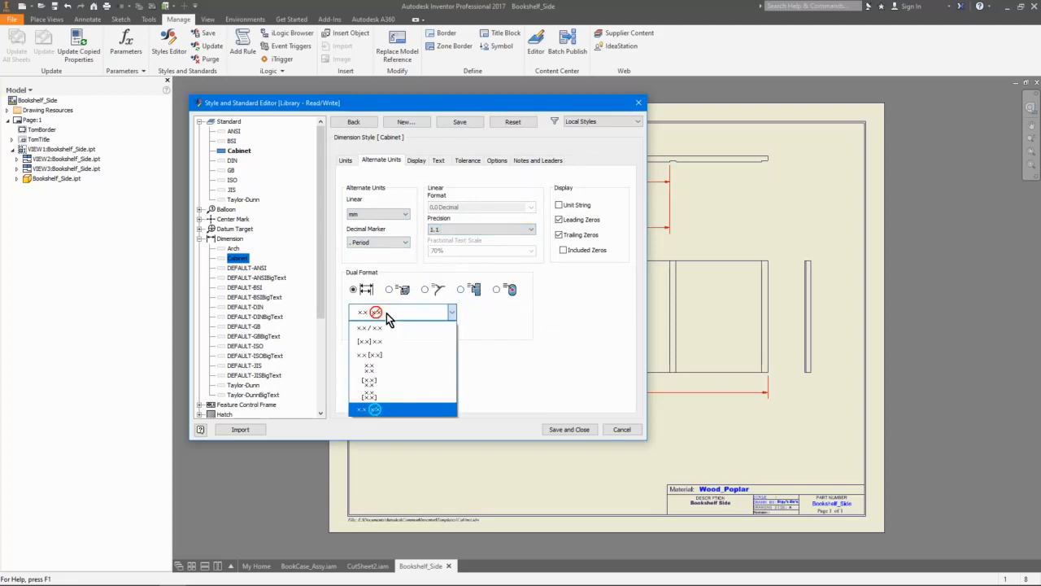
click(374, 355)
click(579, 429)
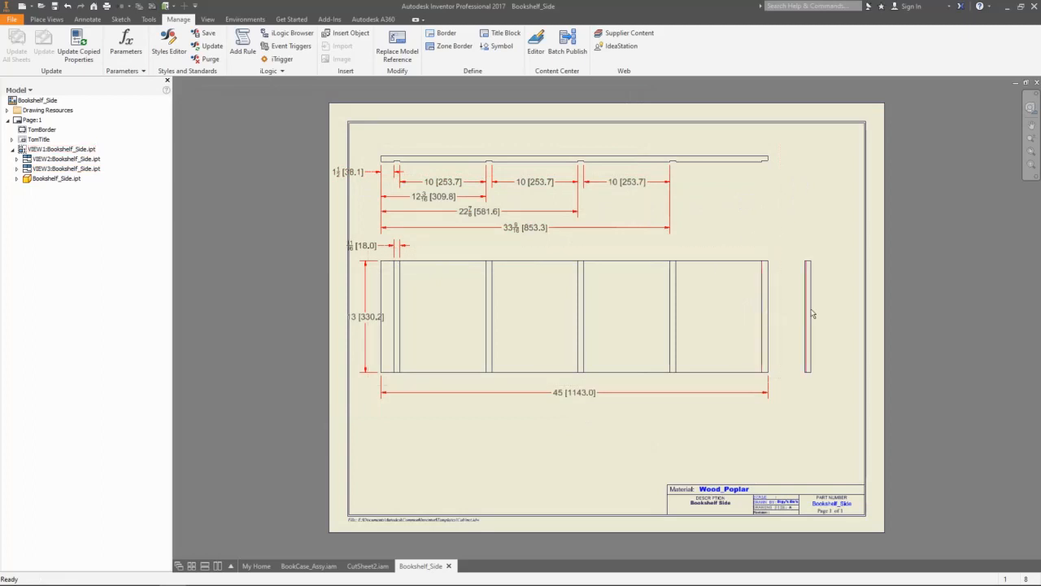
- Move the views right within the sheet border and place the panel's height dimension farther from its left edge
mouse_move(810, 315)
mouse_down()
mouse_move(853, 315)
mouse_move(815, 311)
mouse_up()
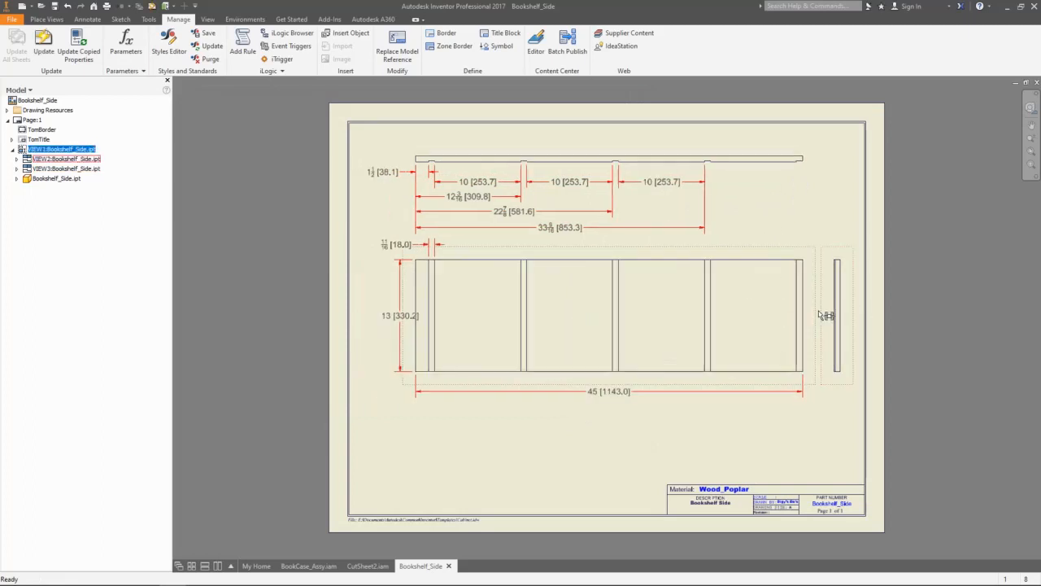
scroll(416, 248, up, 5)
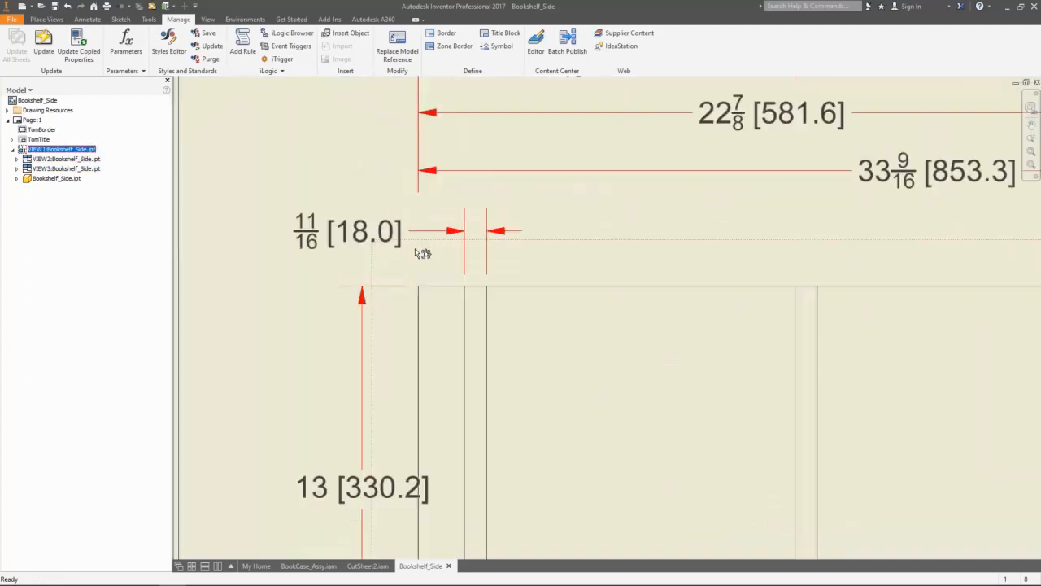
click(370, 236)
scroll(341, 321, down, 3)
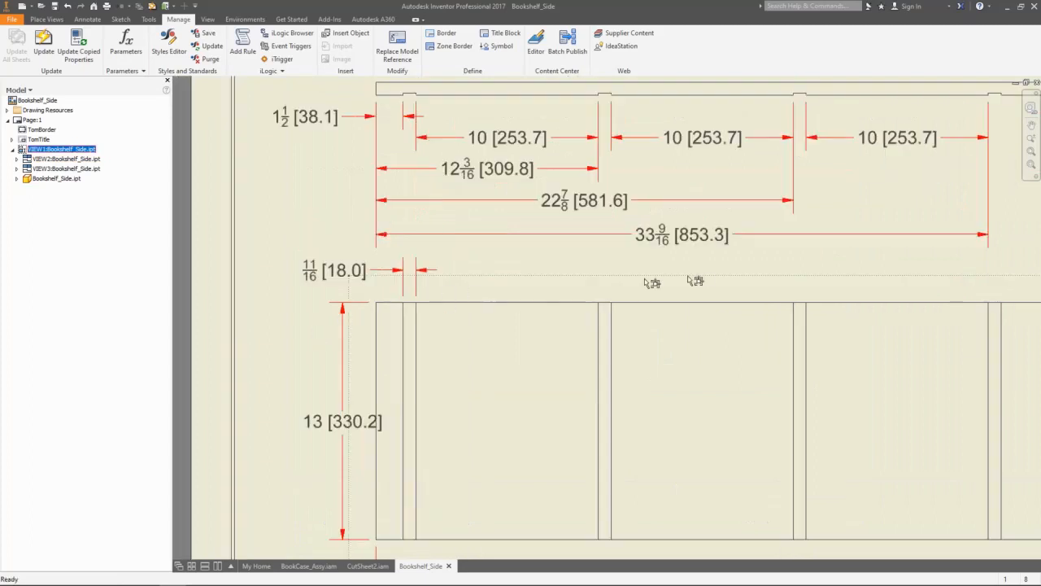
click(525, 143)
scroll(359, 400, down, 3)
click(319, 405)
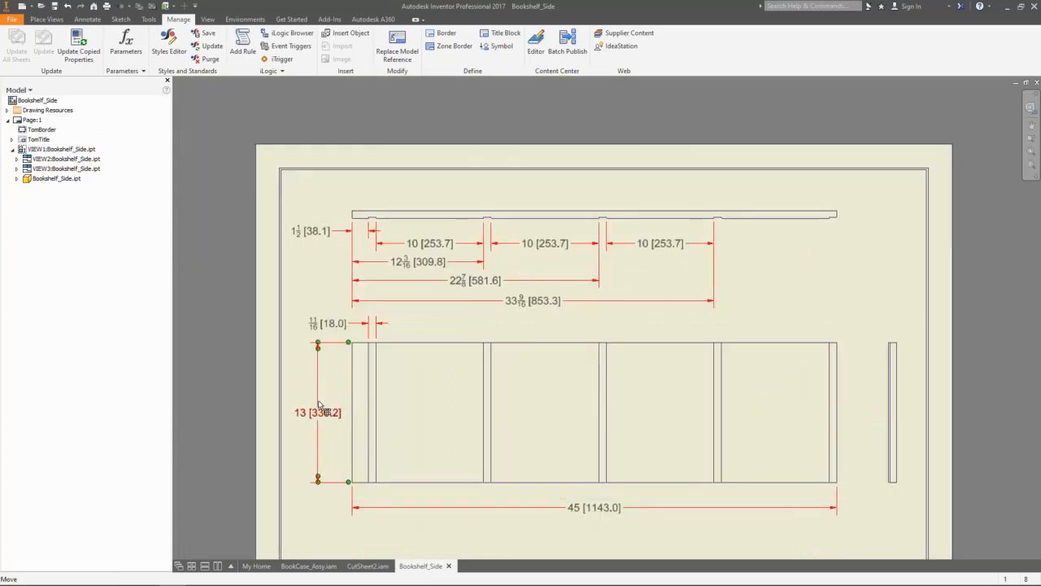
scroll(585, 456, down, 2)
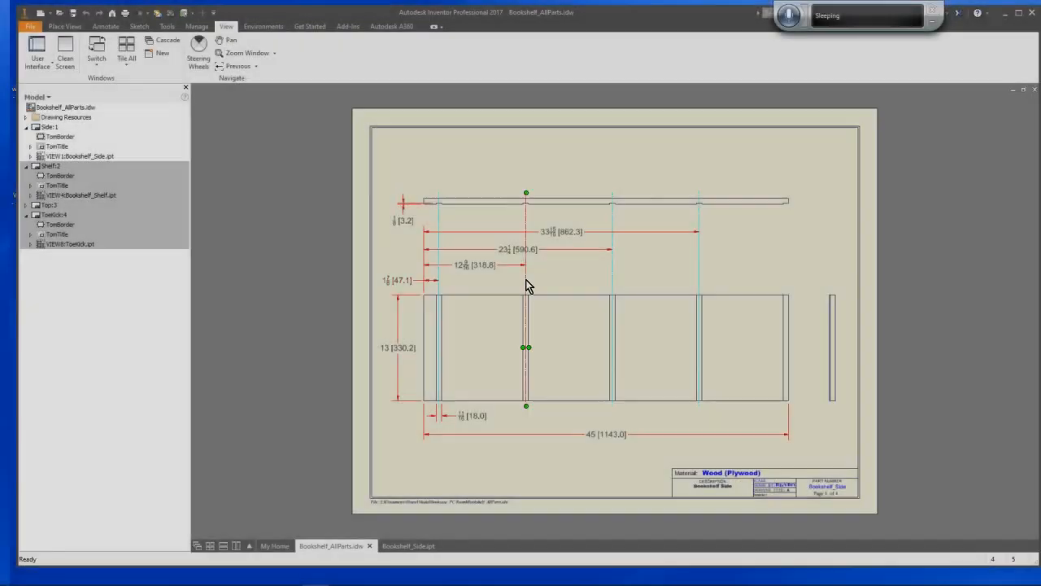
- Examine the side panel's dimensions and groove centerlines and the list of part sheets in Bookshelf_AllParts.idw
scroll(562, 284, down, 5)
scroll(594, 277, up, 6)
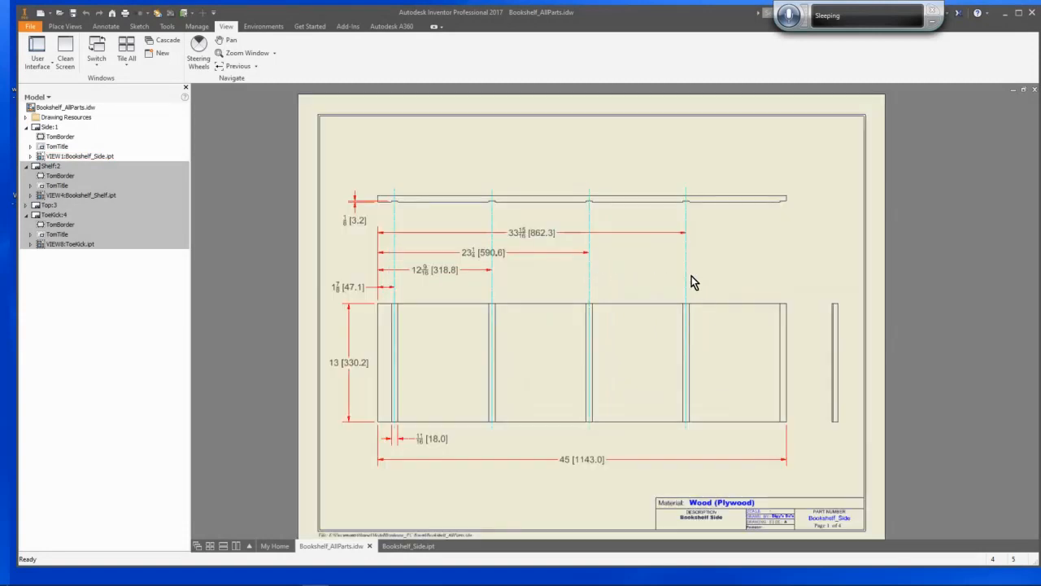
click(53, 215)
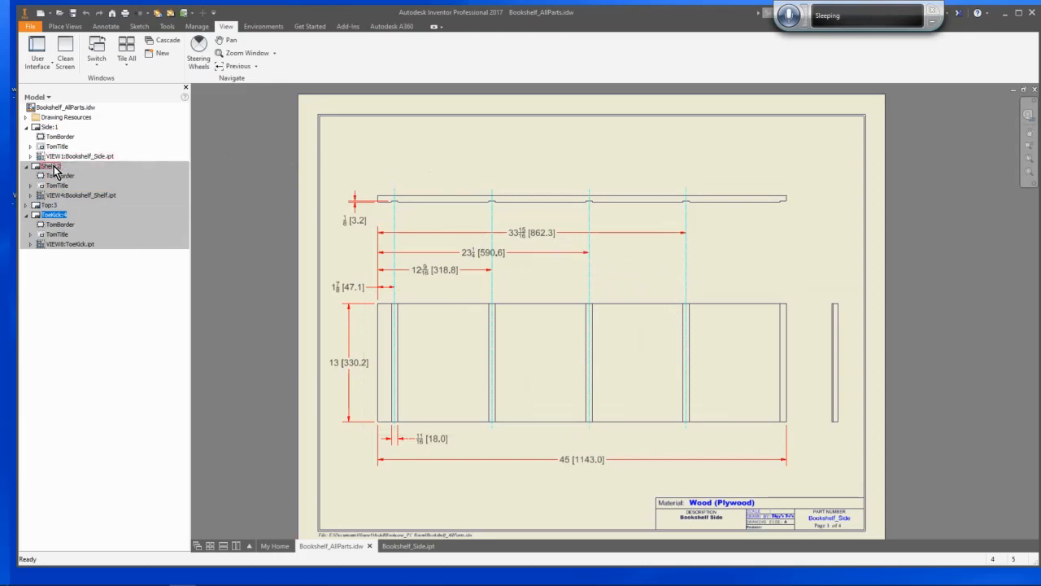
click(49, 205)
click(52, 215)
click(51, 215)
- Examine the side panel sheet's title block and part dimensions up close, and return to the full sheet
click(244, 53)
drag(632, 444, 885, 540)
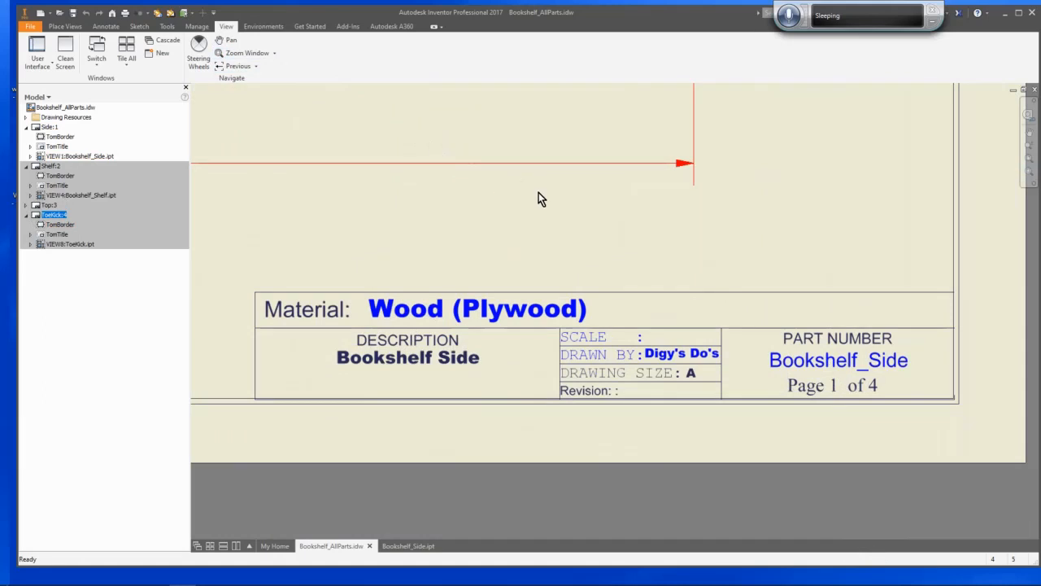
key(Home)
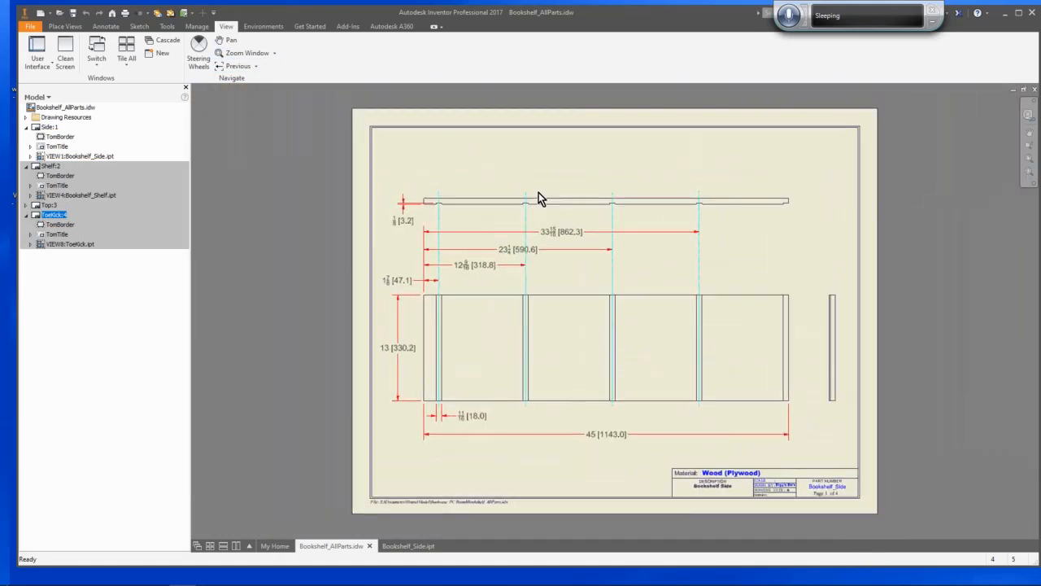
scroll(360, 413, down, 3)
mouse_move(407, 545)
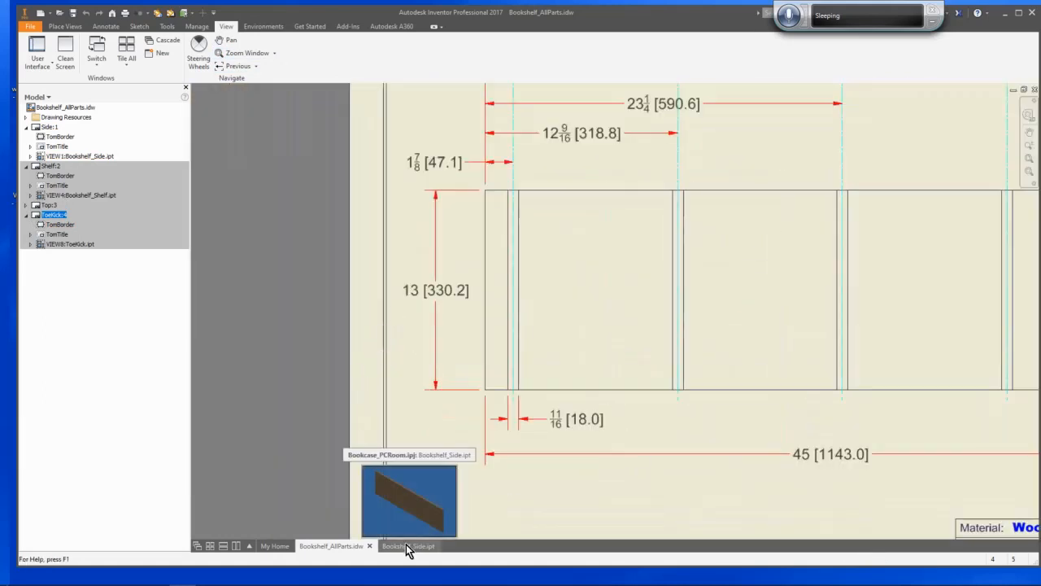
key(Home)
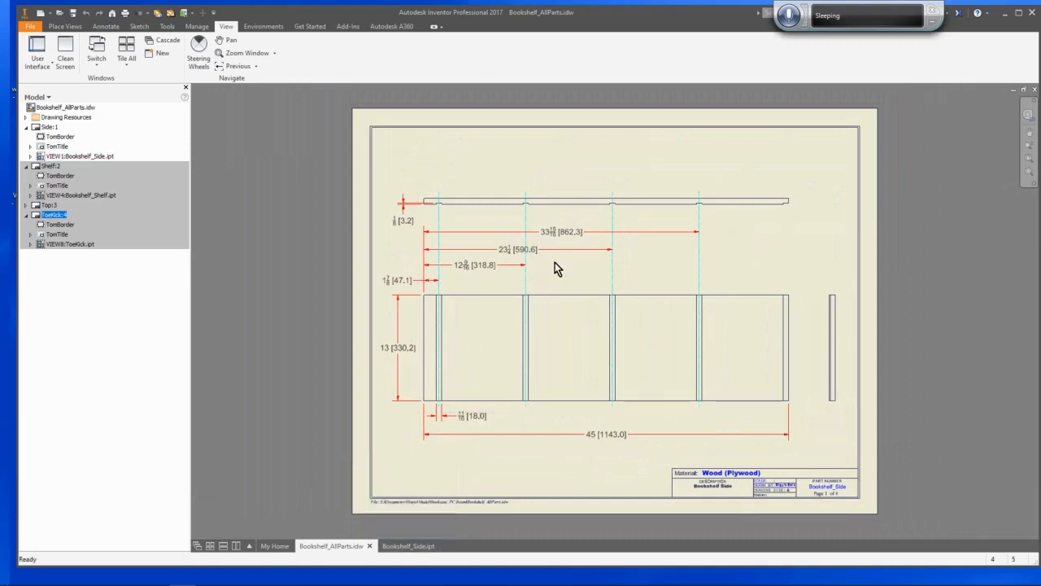
- Review the project iProperties of Bookshelf_Side.ipt and return to the Bookshelf_AllParts.idw drawing
click(403, 547)
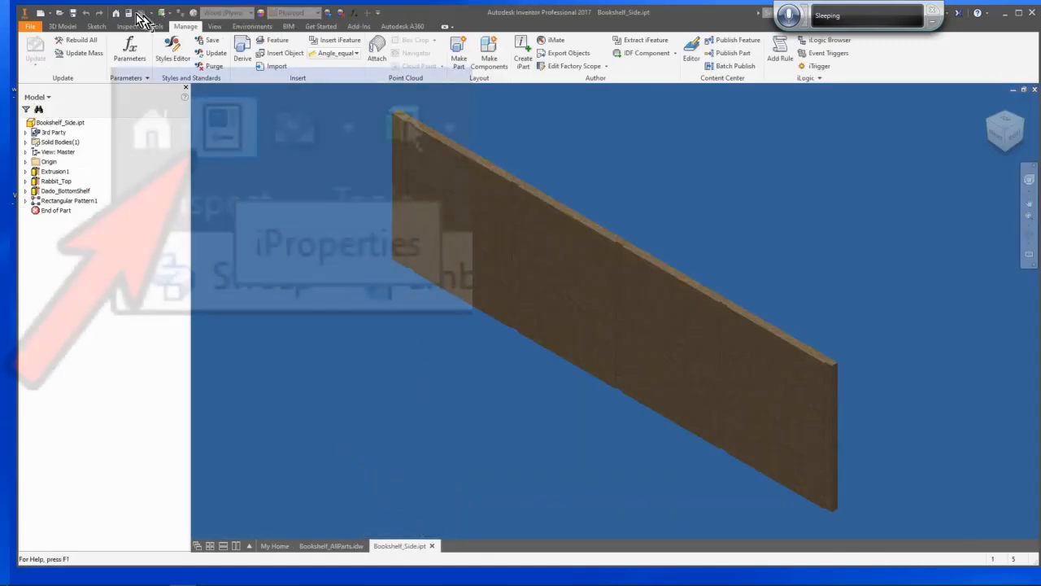
click(129, 13)
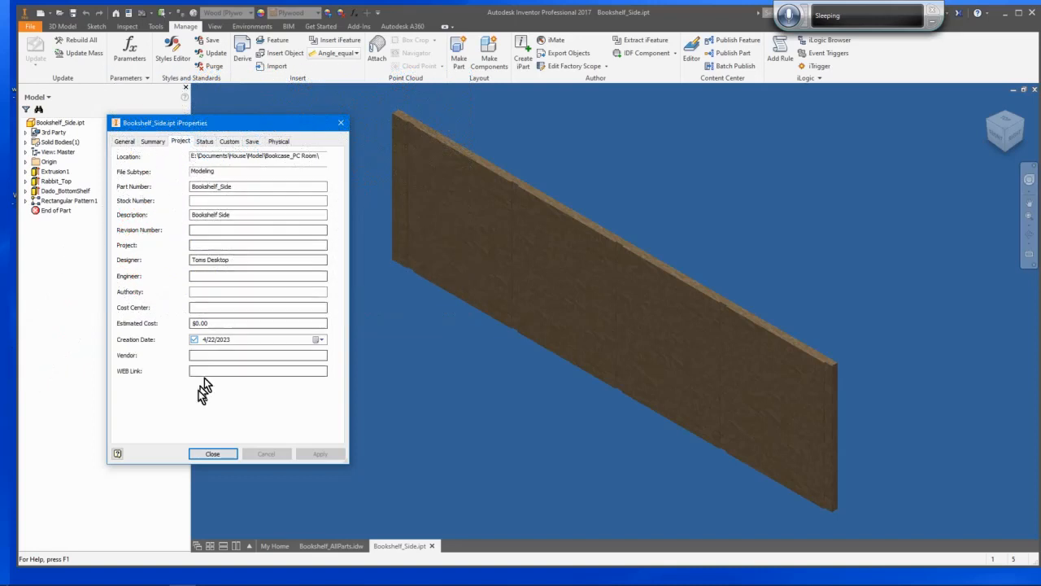
click(211, 453)
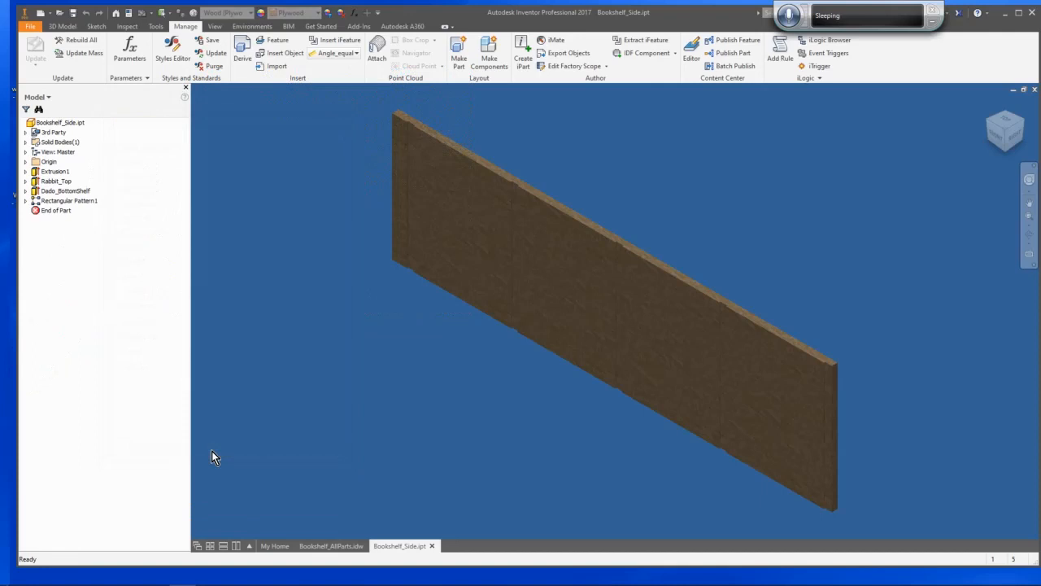
click(330, 546)
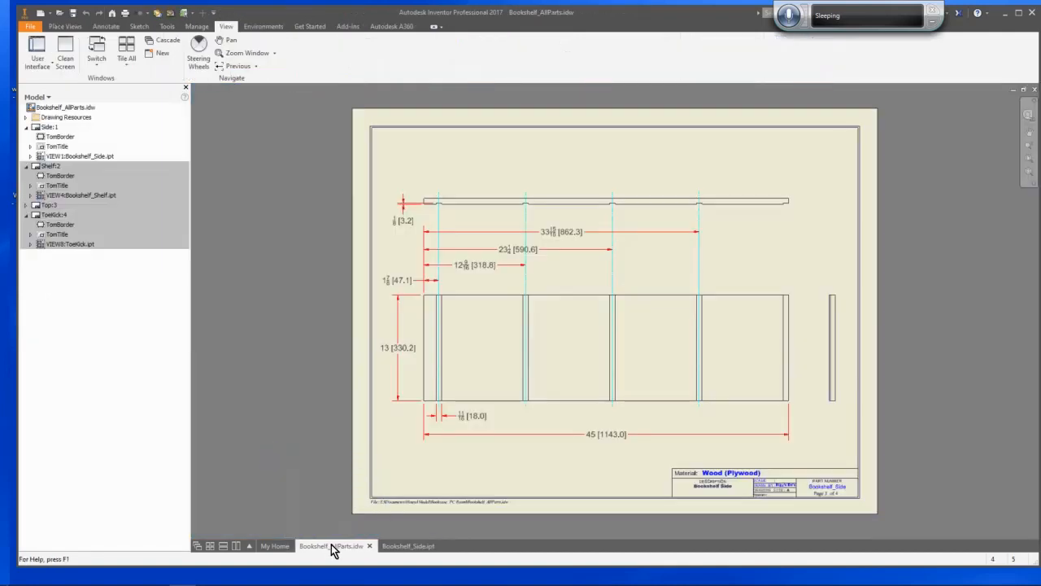
- Examine the file path note below the sheet's lower border up close, and return to the full sheet
click(247, 53)
drag(341, 446, 533, 542)
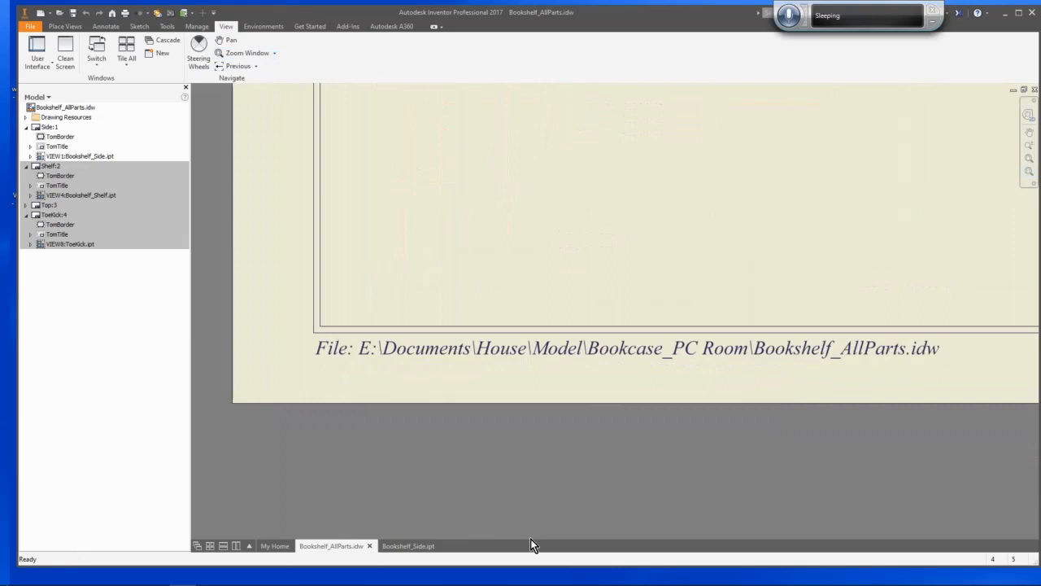
key(Home)
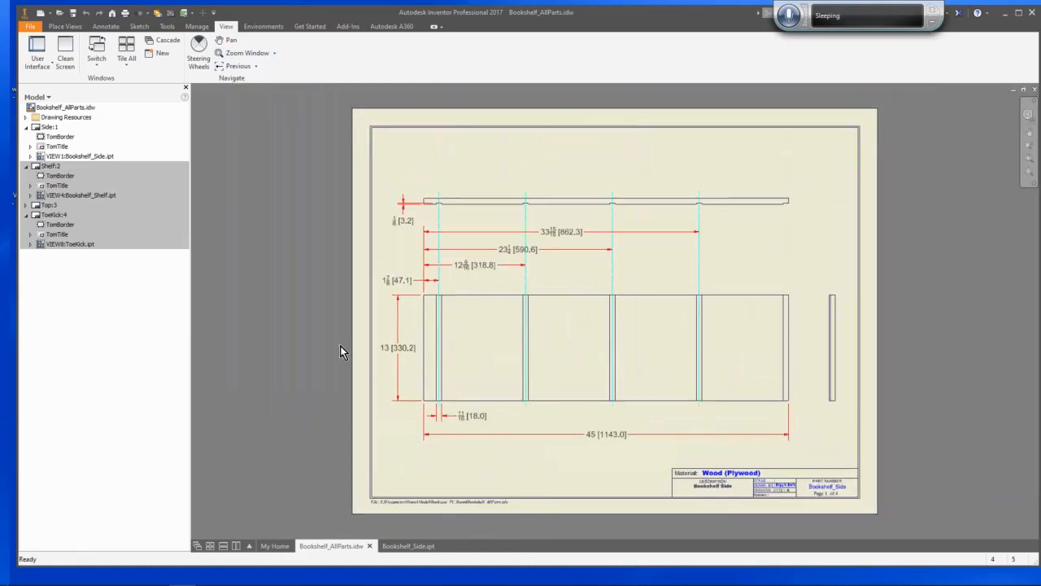
- Open the Shelf, Top and ToeKick sheets one after another to review their dimensioned views
click(49, 167)
double_click(45, 168)
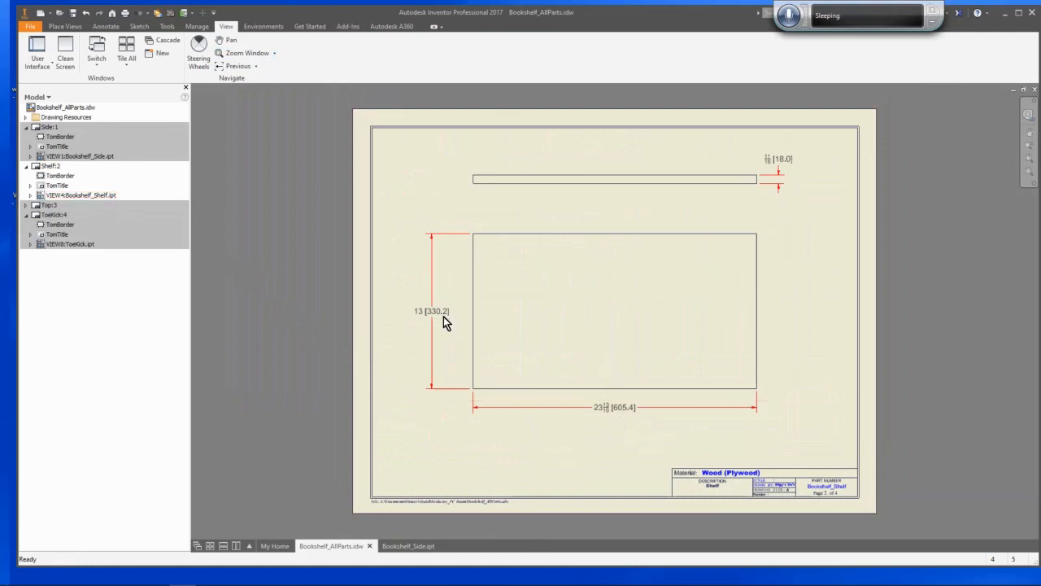
double_click(47, 205)
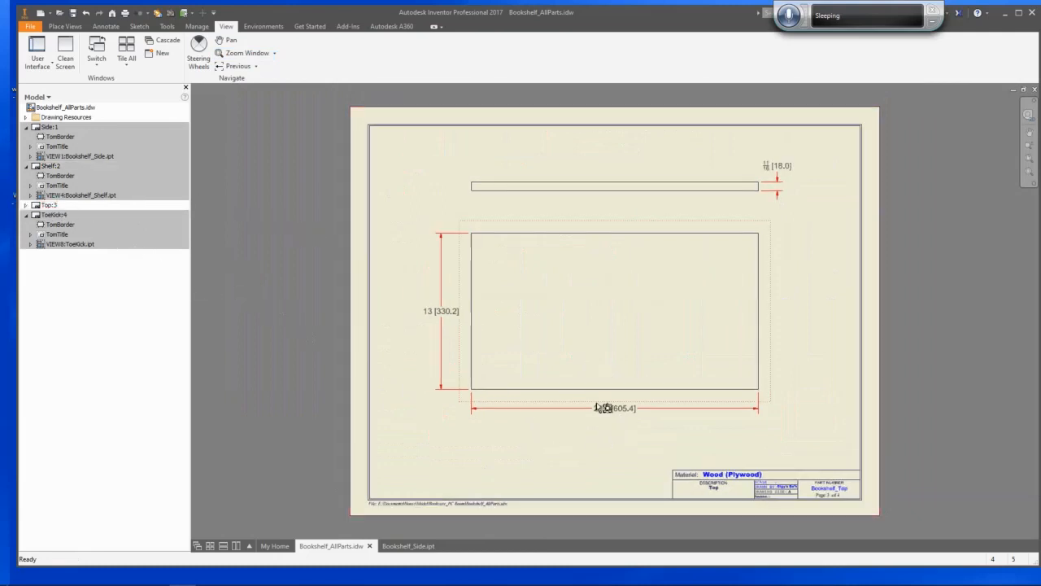
double_click(36, 216)
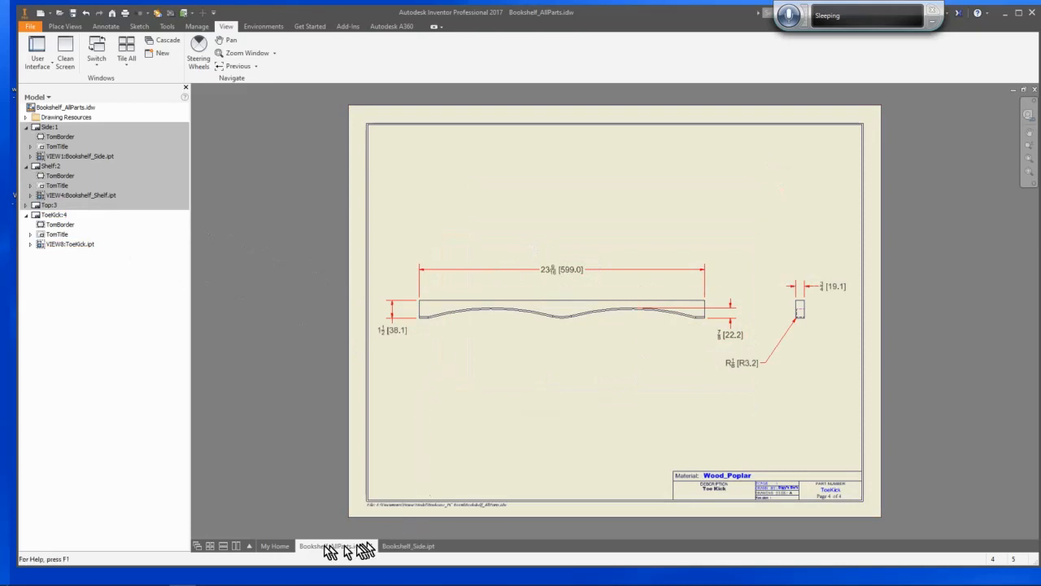
- Open the BookCase_Assy.iam assembly to view the complete bookcase
click(275, 546)
click(372, 336)
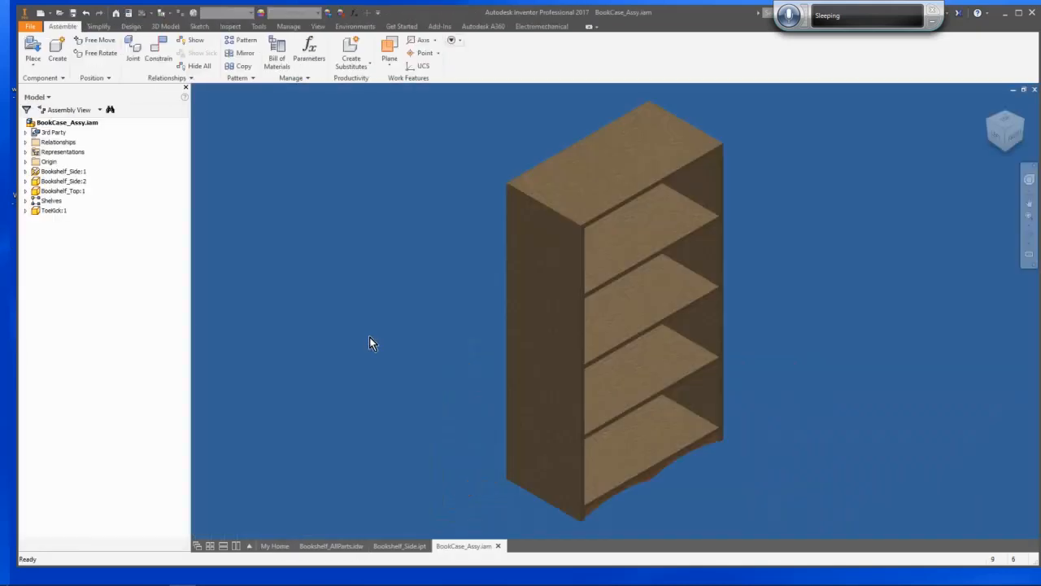